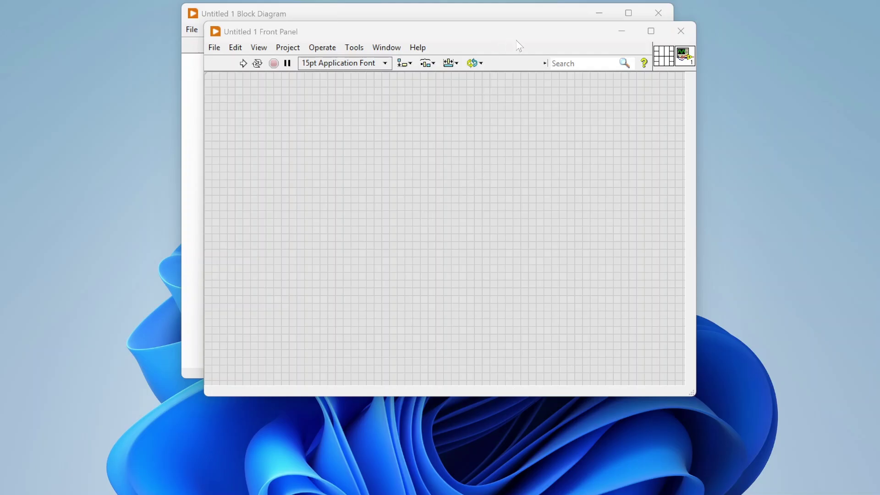
- Shrink the blank front panel window and bring up the Controls palette on it
{"action": "key", "text": "super+z"}
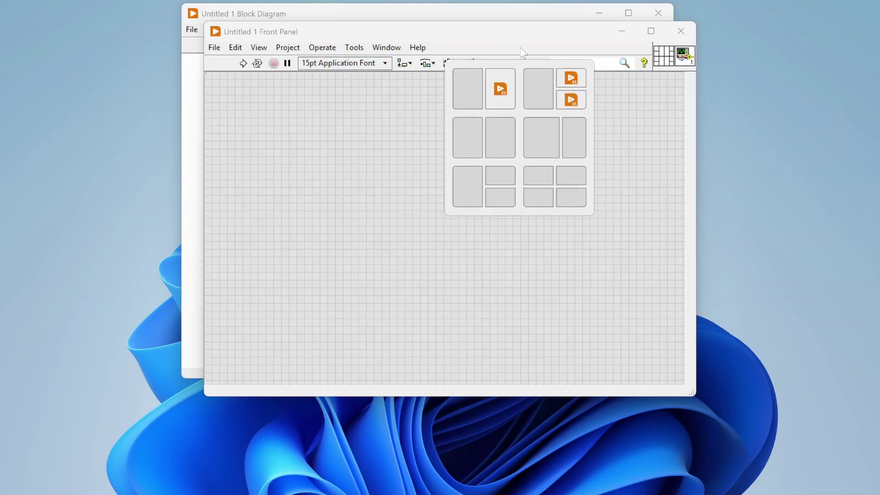
{"action": "key", "text": "Escape"}
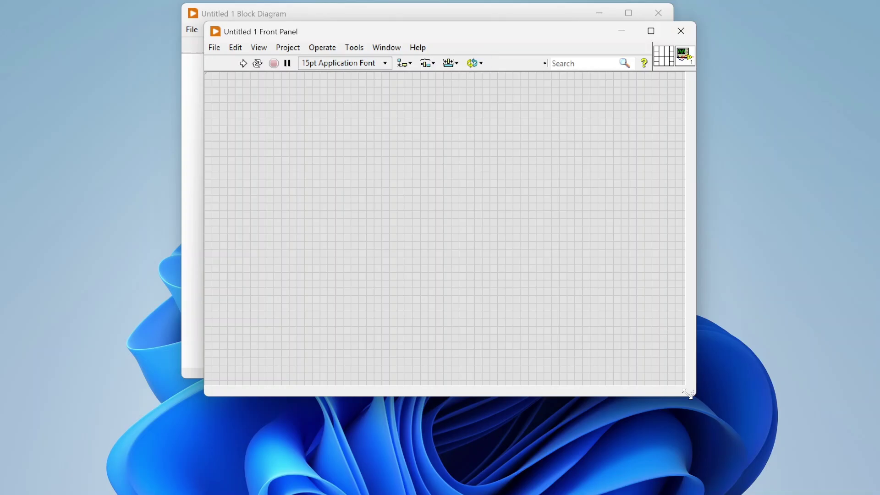
{"action": "left_click_drag", "start_coordinate": [688, 393], "coordinate": [675, 329]}
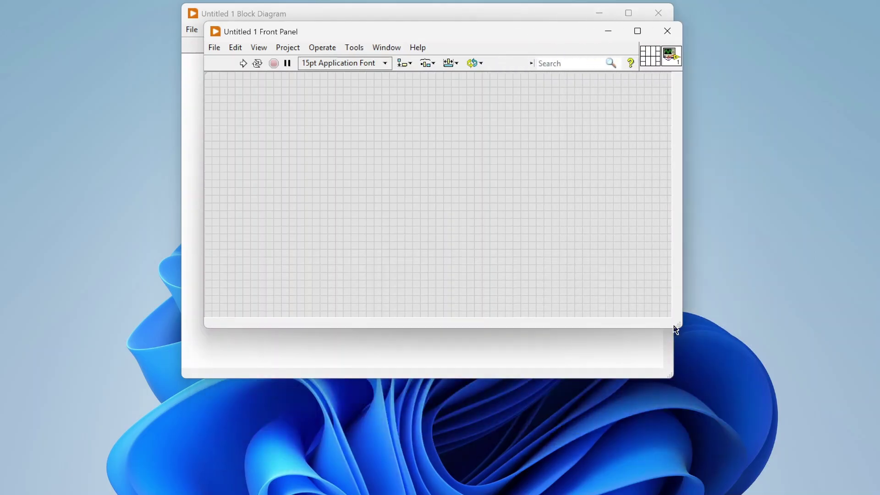
{"action": "right_click", "coordinate": [404, 144]}
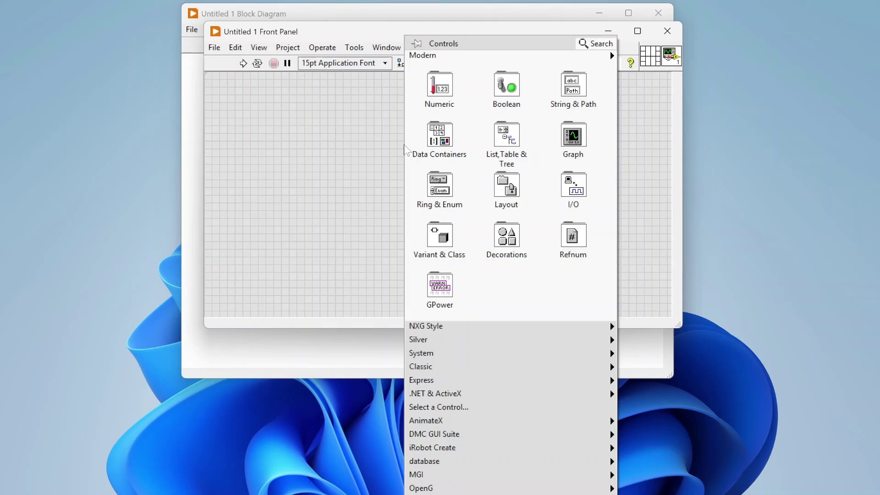
- Reopen the Controls palette and browse the Modern categories to the Graph subpalette with Waveform Chart
{"action": "left_click", "coordinate": [368, 153]}
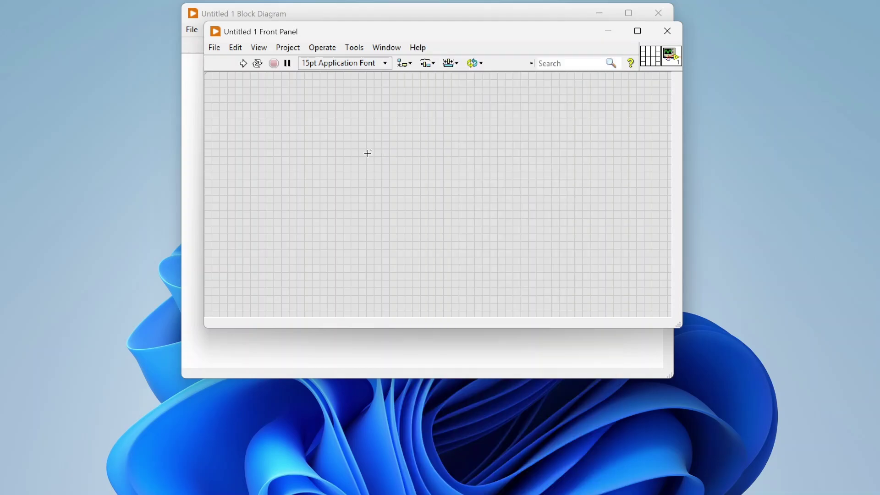
{"action": "right_click", "coordinate": [368, 153]}
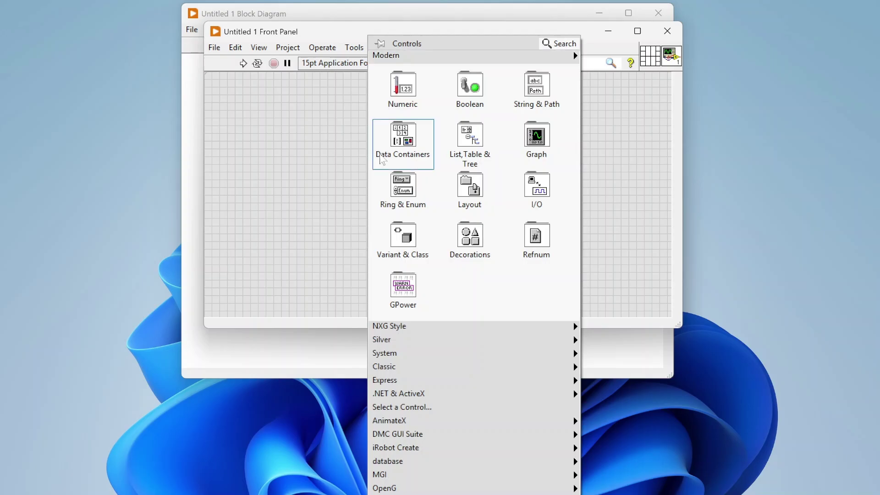
{"action": "mouse_move", "coordinate": [477, 188]}
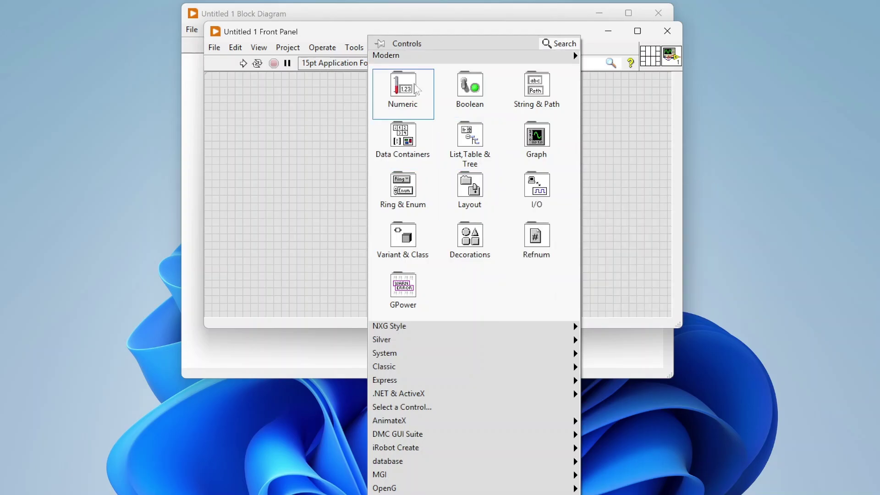
{"action": "mouse_move", "coordinate": [390, 59]}
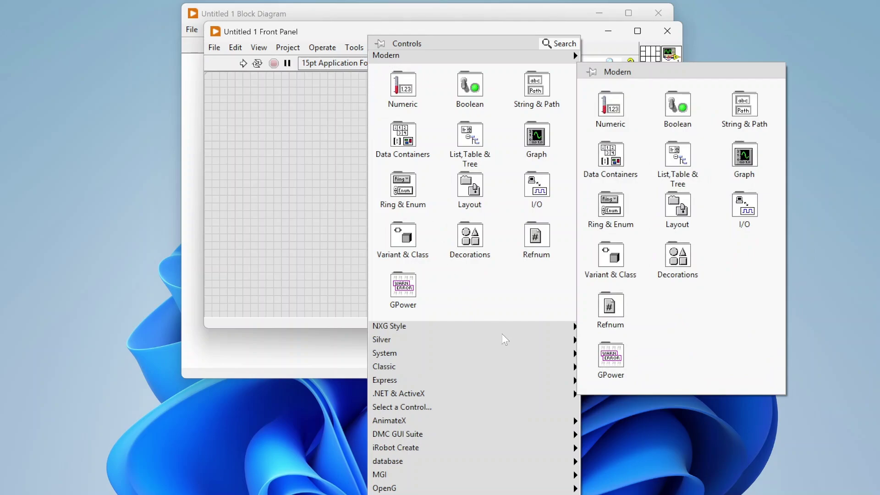
{"action": "mouse_move", "coordinate": [507, 333]}
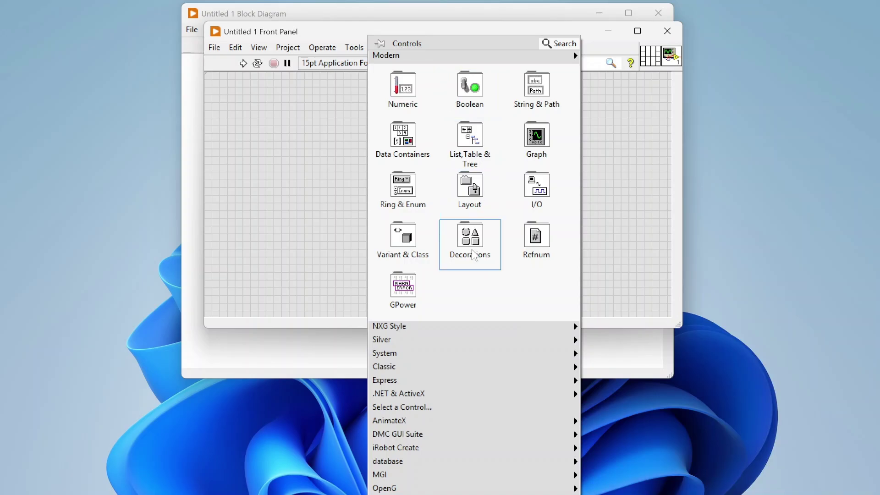
{"action": "mouse_move", "coordinate": [474, 255]}
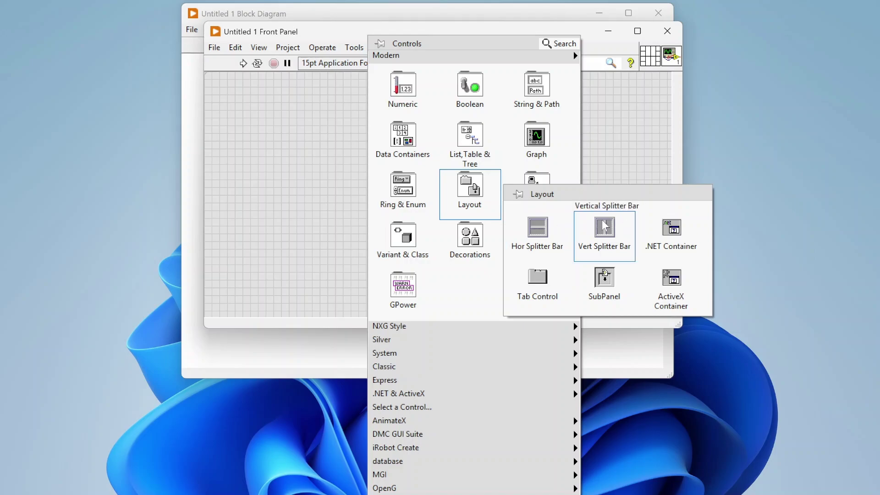
{"action": "left_click", "coordinate": [275, 139]}
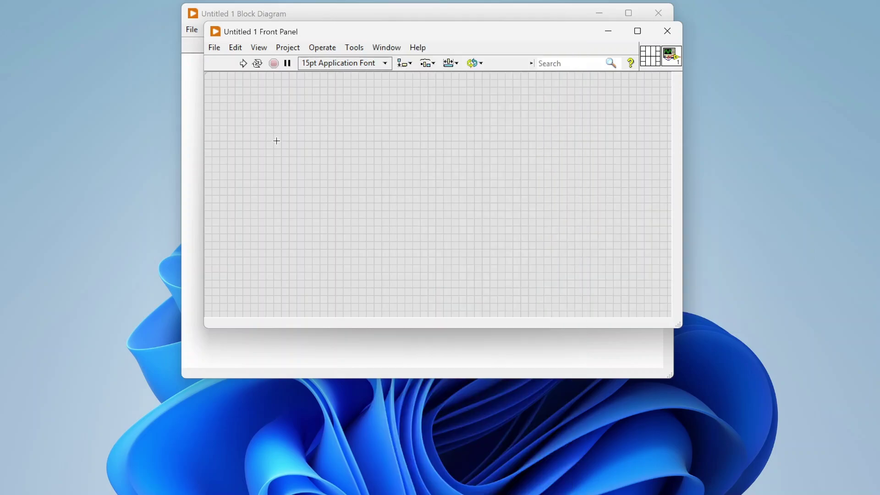
{"action": "right_click", "coordinate": [423, 166]}
- Place a Waveform Chart on the front panel
{"action": "mouse_move", "coordinate": [615, 148]}
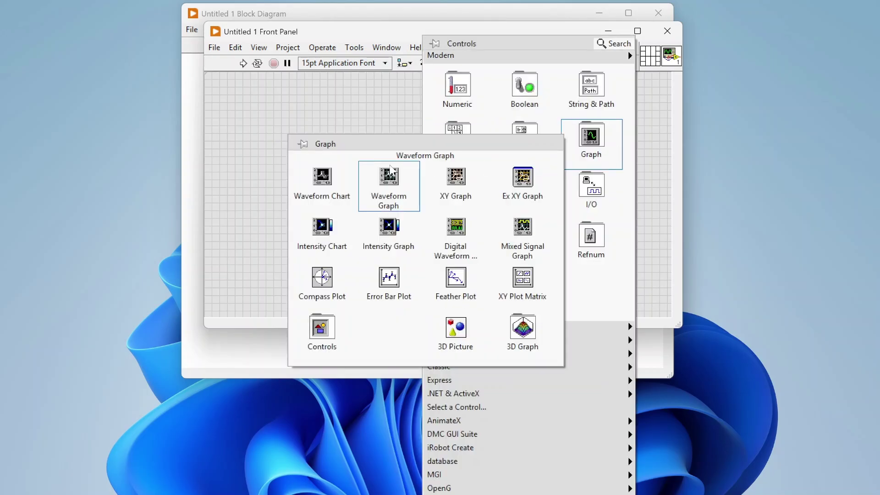
{"action": "left_click", "coordinate": [345, 184]}
{"action": "left_click", "coordinate": [444, 207]}
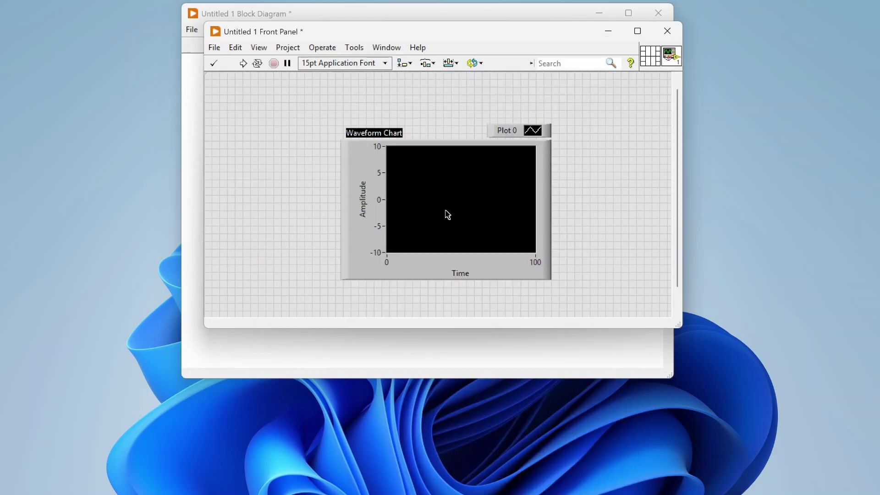
{"action": "left_click", "coordinate": [592, 209]}
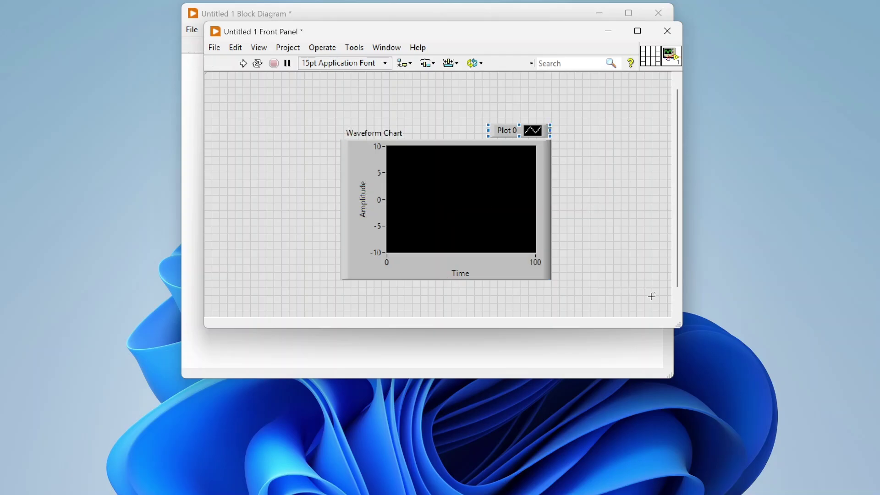
{"action": "left_click_drag", "start_coordinate": [679, 328], "coordinate": [777, 431]}
- Make the Waveform Chart fit the whole front panel pane using its context menu
{"action": "left_click", "coordinate": [546, 165]}
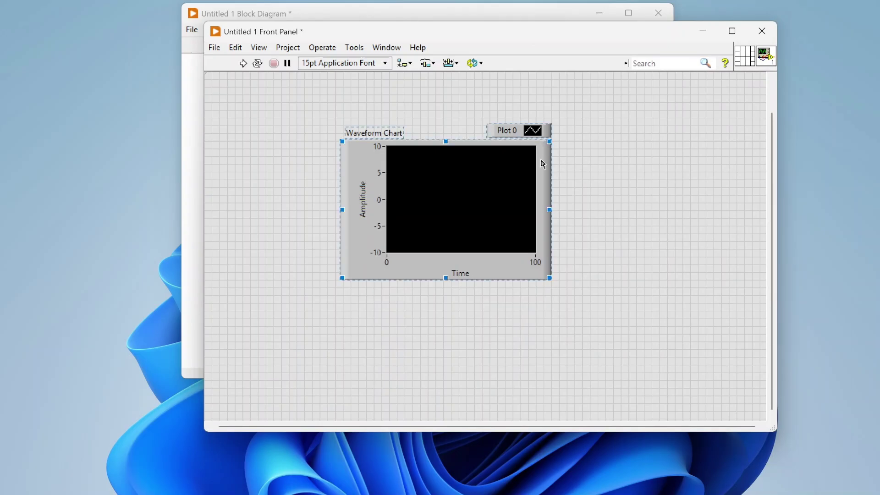
{"action": "right_click", "coordinate": [541, 160]}
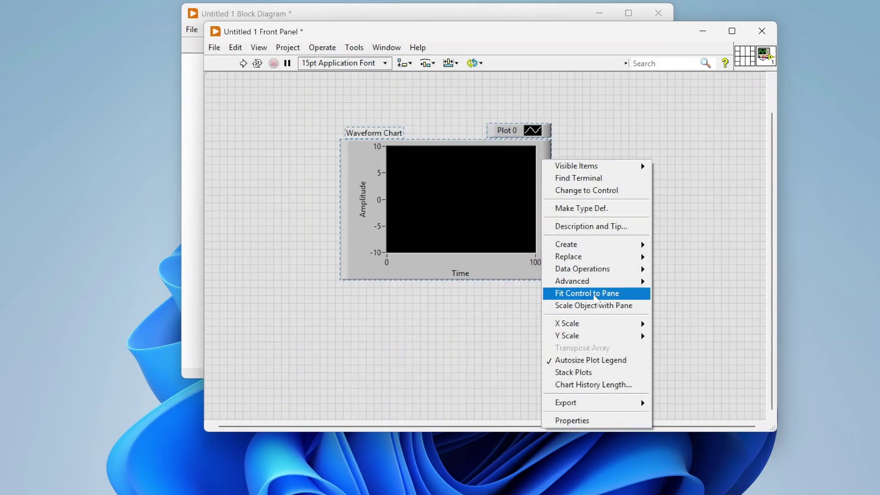
{"action": "left_click", "coordinate": [596, 298]}
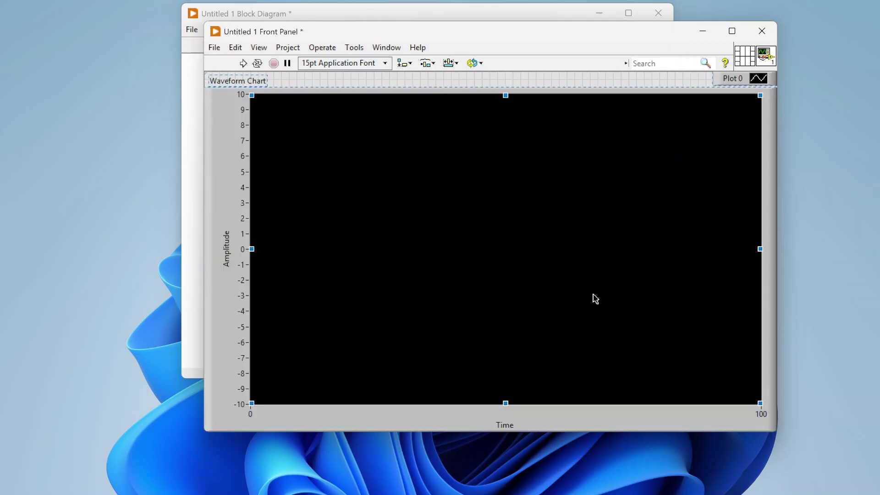
{"action": "right_click", "coordinate": [579, 93]}
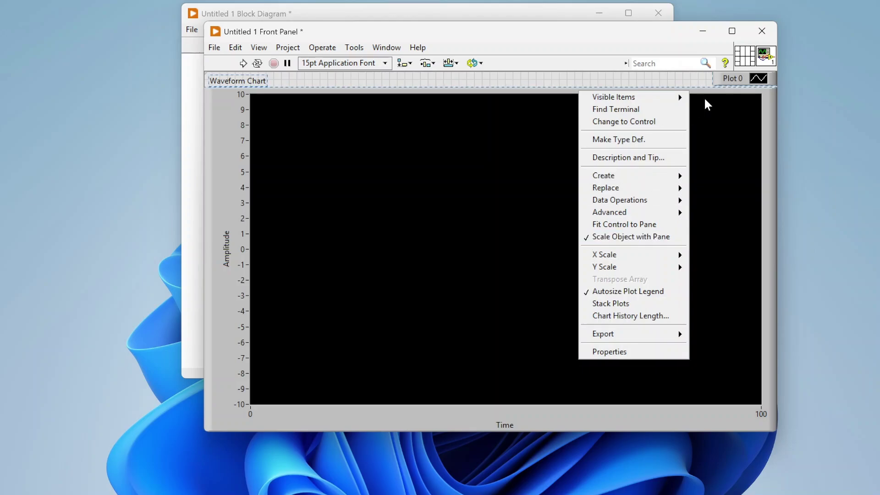
{"action": "left_click", "coordinate": [701, 78]}
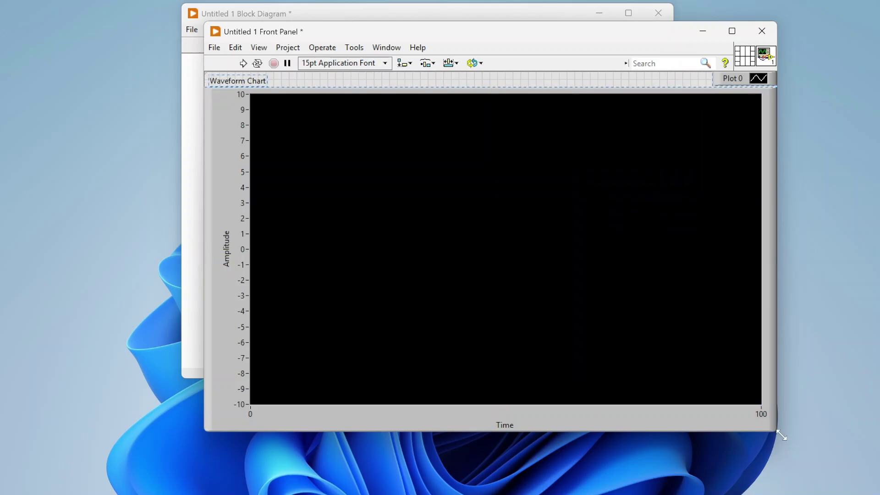
- Shrink, enlarge, maximize and restore the window to confirm the chart resizes with it
{"action": "left_click_drag", "start_coordinate": [781, 436], "coordinate": [758, 330]}
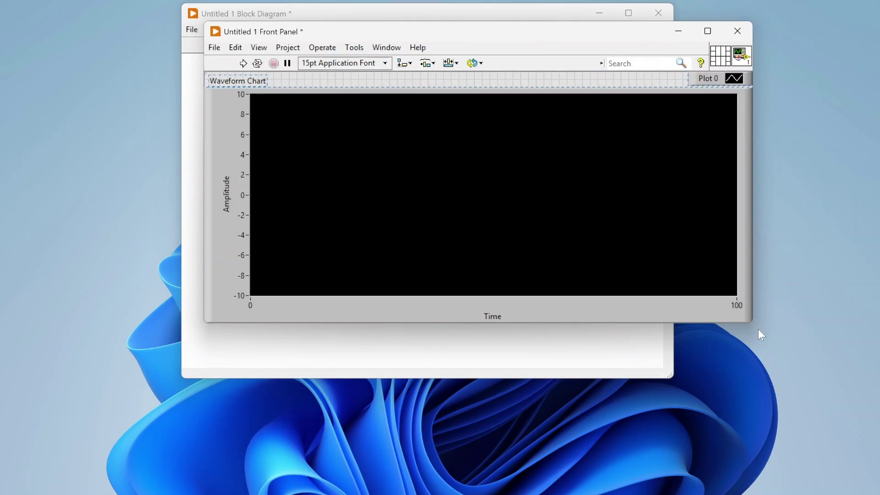
{"action": "left_click", "coordinate": [750, 320]}
{"action": "left_click_drag", "start_coordinate": [752, 313], "coordinate": [766, 360]}
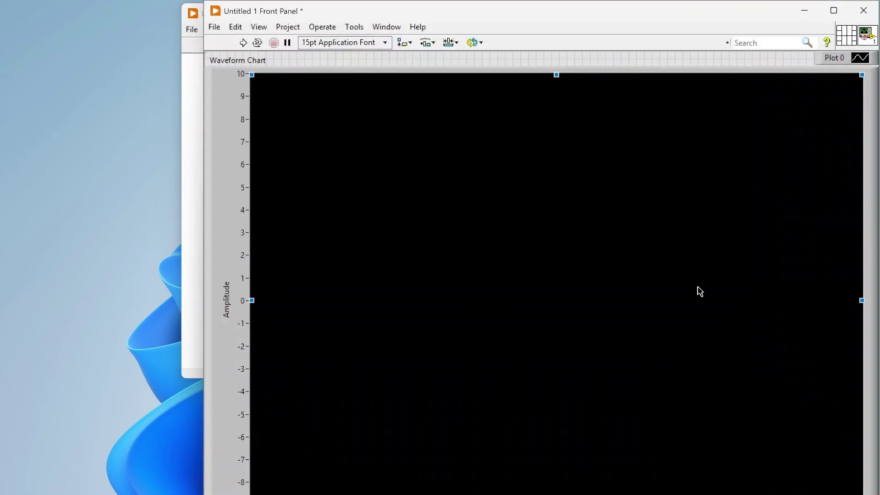
{"action": "left_click_drag", "start_coordinate": [483, 13], "coordinate": [365, 26]}
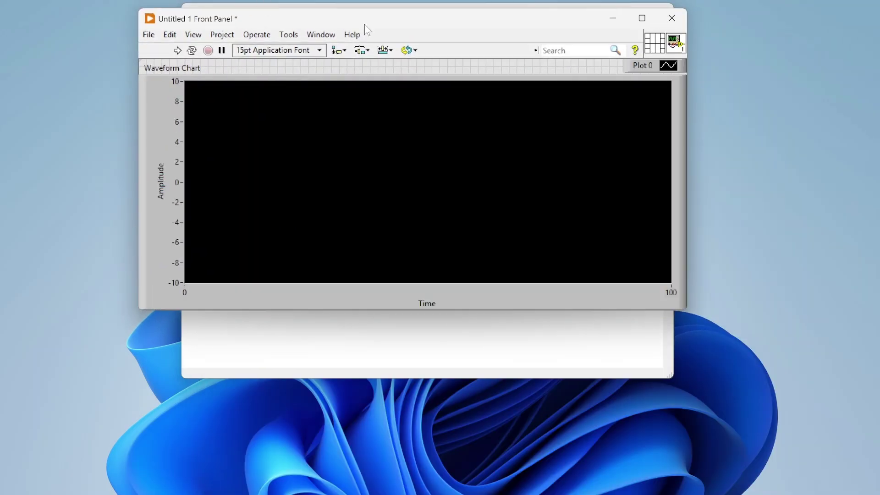
{"action": "left_click", "coordinate": [643, 19]}
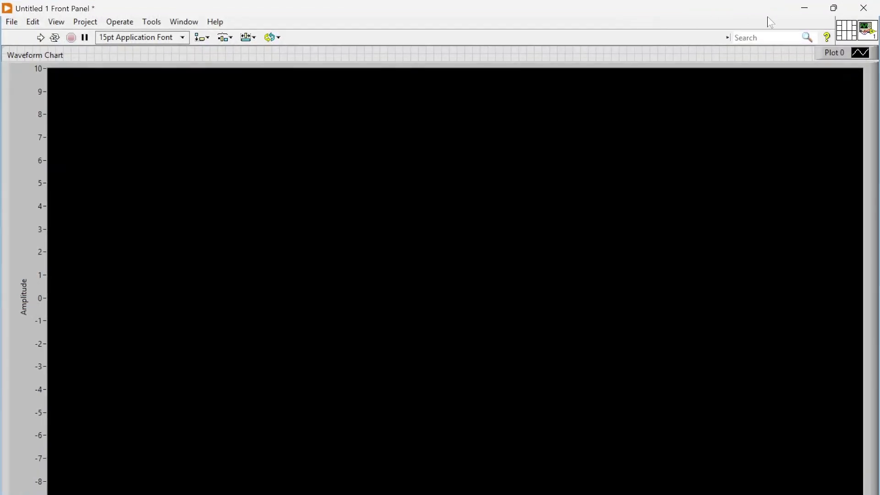
{"action": "left_click", "coordinate": [834, 8]}
{"action": "left_click", "coordinate": [517, 70]}
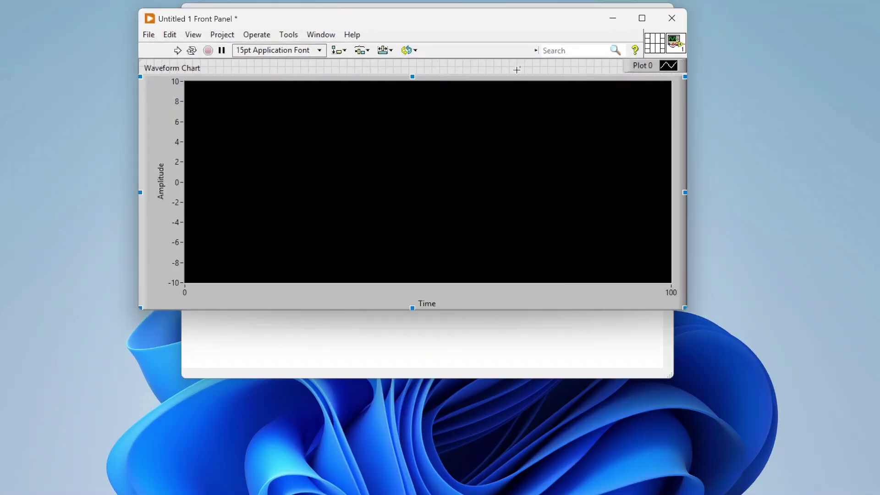
{"action": "left_click", "coordinate": [513, 76]}
- Turn off Scale Object with Pane for the chart and drag its left edge rightward
{"action": "left_click_drag", "start_coordinate": [139, 179], "coordinate": [223, 176]}
{"action": "right_click", "coordinate": [223, 176]}
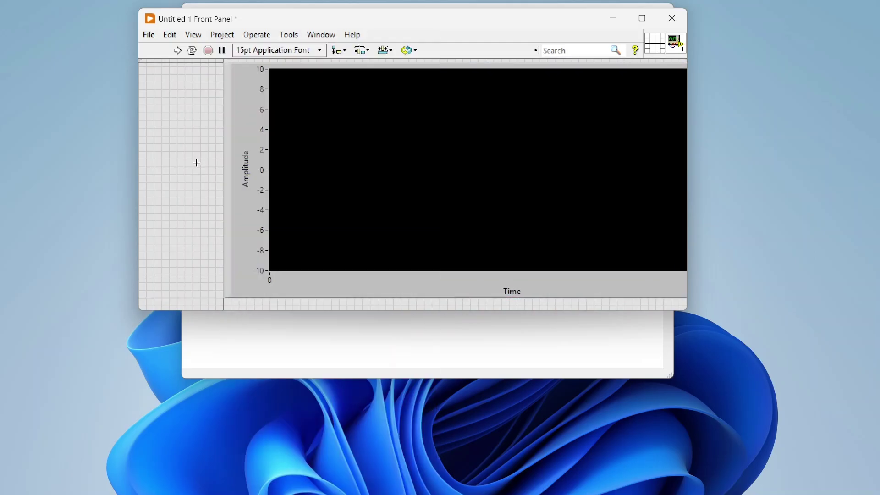
{"action": "left_click", "coordinate": [233, 171]}
{"action": "right_click", "coordinate": [233, 168]}
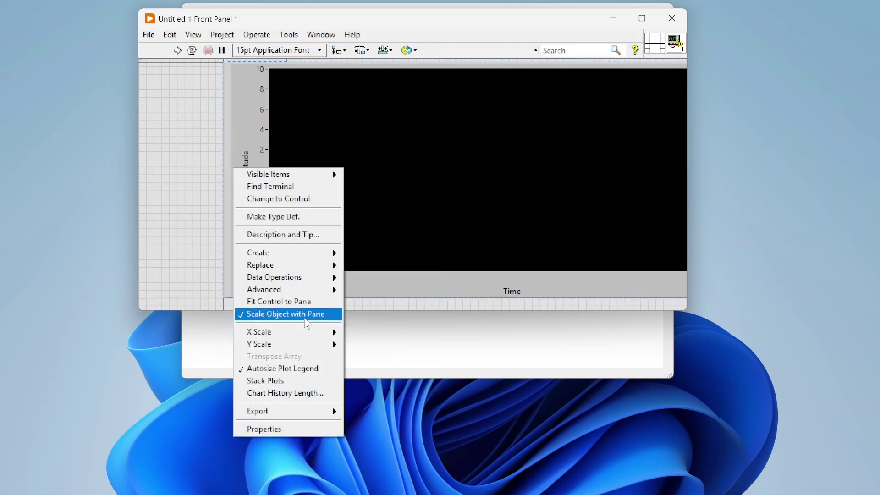
{"action": "left_click", "coordinate": [303, 313]}
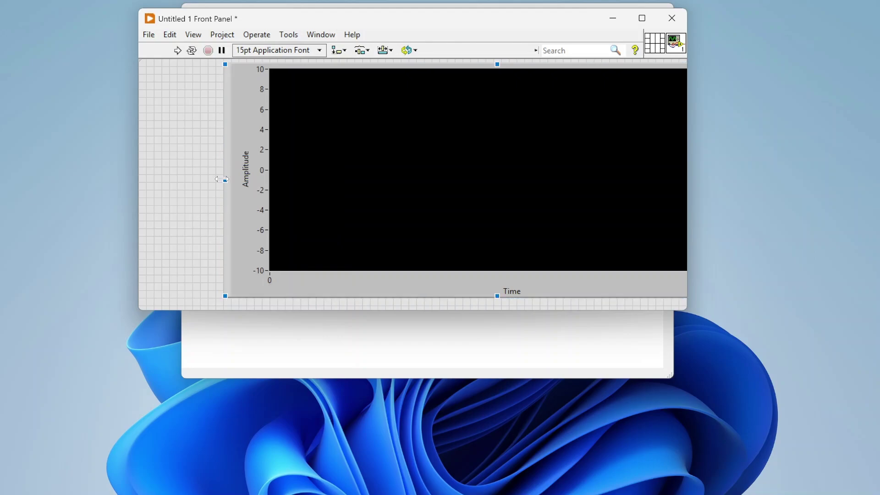
{"action": "left_click_drag", "start_coordinate": [225, 180], "coordinate": [335, 252]}
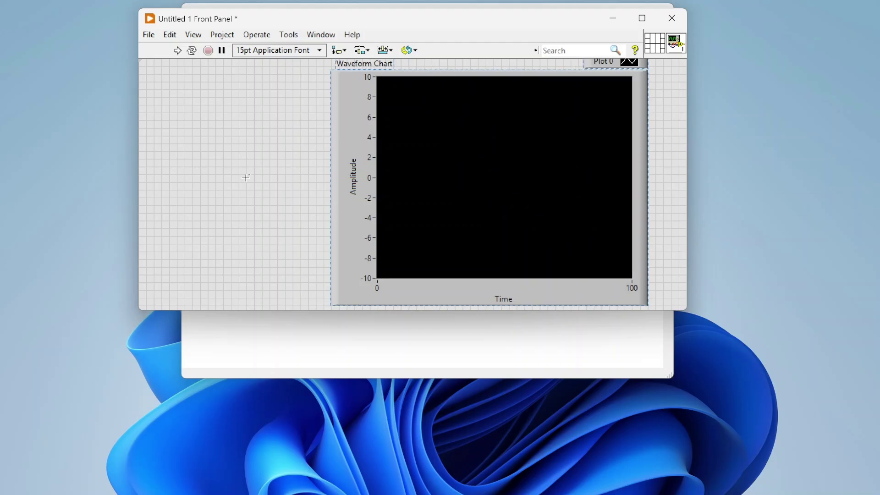
- Place a Vertical Splitter Bar just left of the Waveform Chart and test dragging it
{"action": "right_click", "coordinate": [245, 177]}
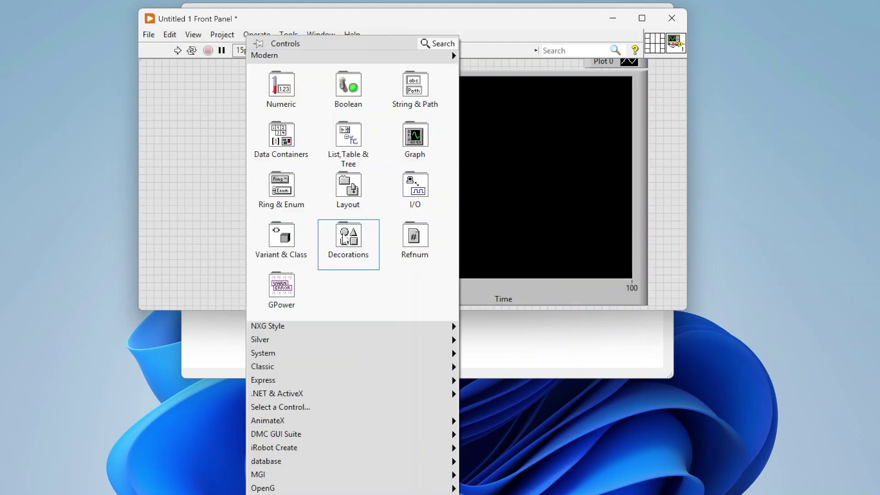
{"action": "mouse_move", "coordinate": [345, 239]}
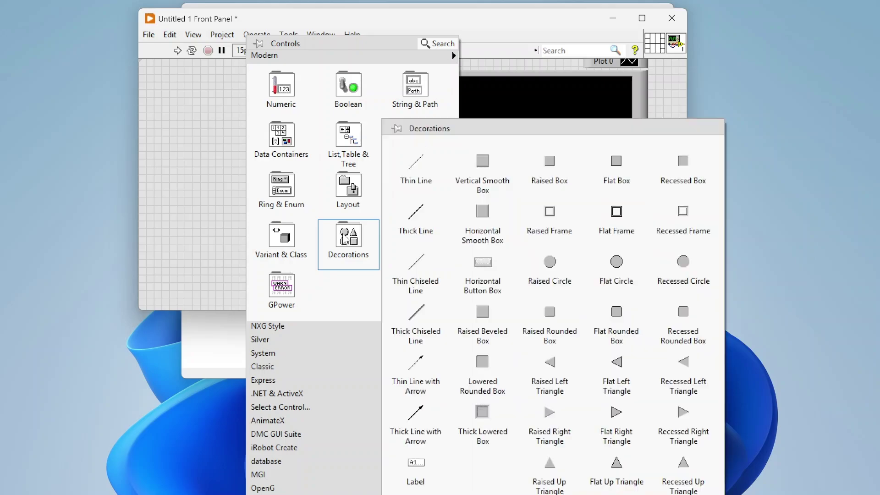
{"action": "mouse_move", "coordinate": [348, 193]}
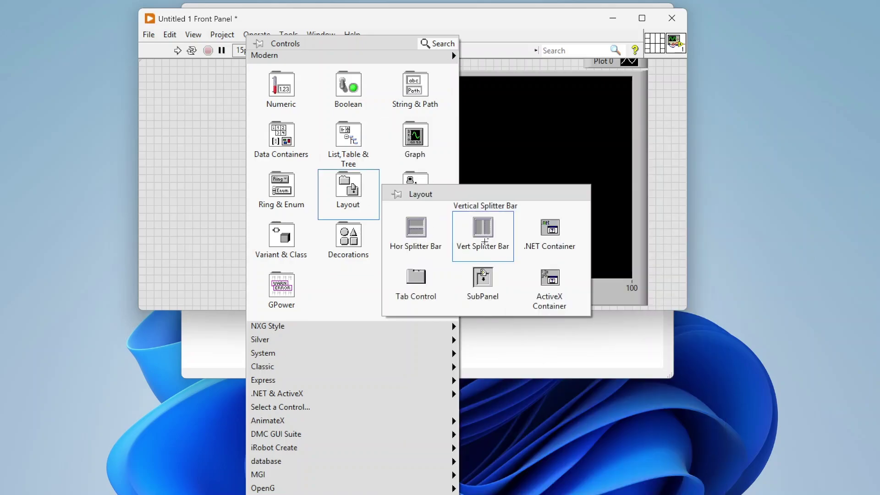
{"action": "left_click", "coordinate": [479, 236]}
{"action": "left_click", "coordinate": [323, 186]}
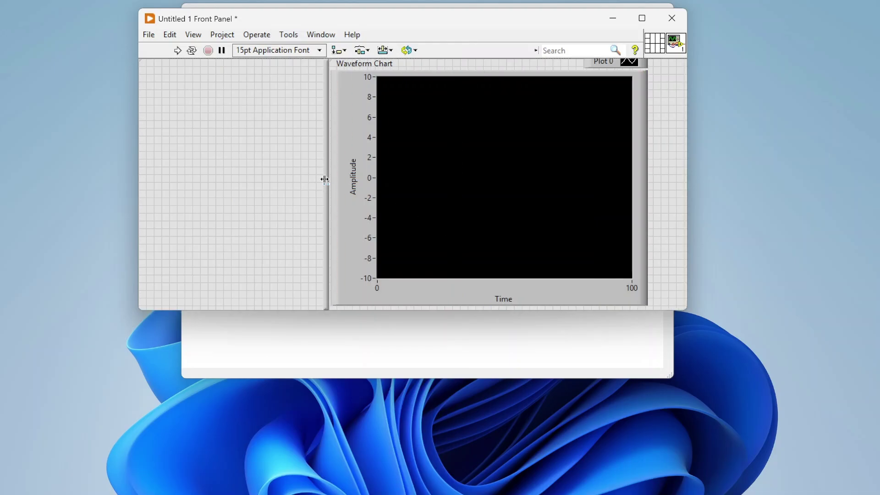
{"action": "left_click_drag", "start_coordinate": [320, 184], "coordinate": [333, 163]}
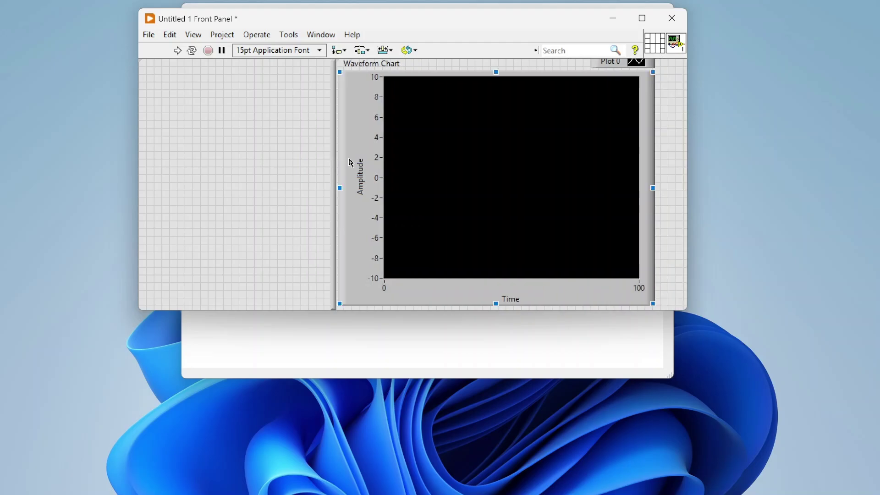
- Fit the Waveform Chart to the right pane and drag the splitter left to widen it
{"action": "right_click", "coordinate": [350, 161]}
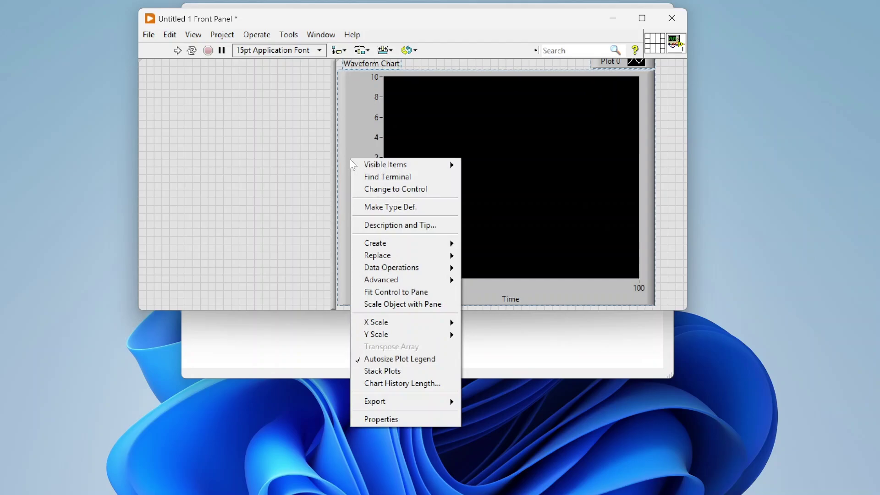
{"action": "left_click", "coordinate": [422, 291]}
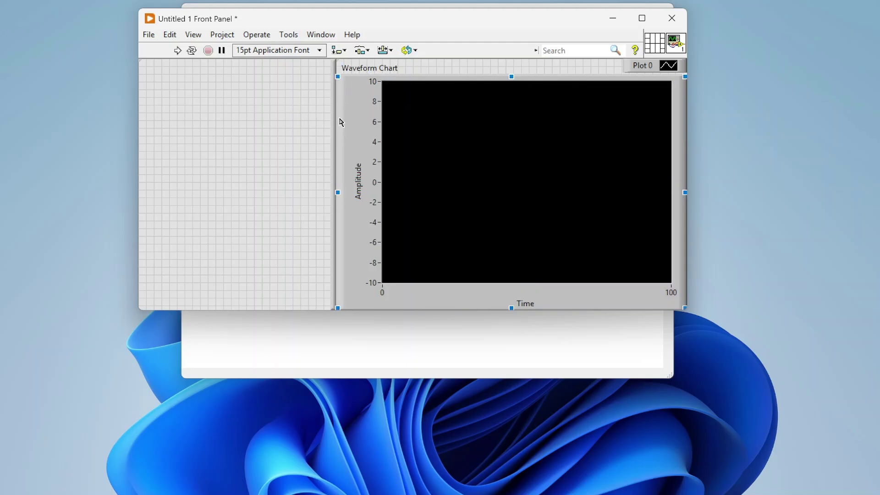
{"action": "left_click_drag", "start_coordinate": [335, 124], "coordinate": [258, 118]}
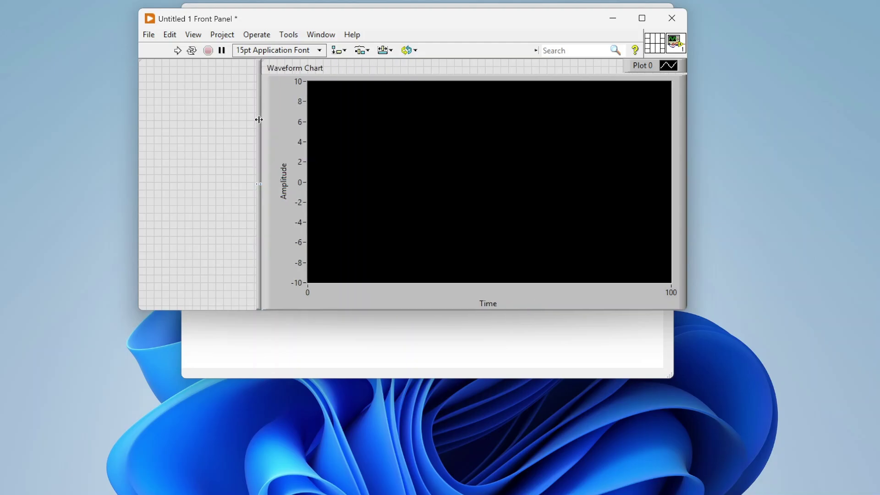
- Place an OK Button at the top of the left pane and enlarge it
{"action": "right_click", "coordinate": [201, 94]}
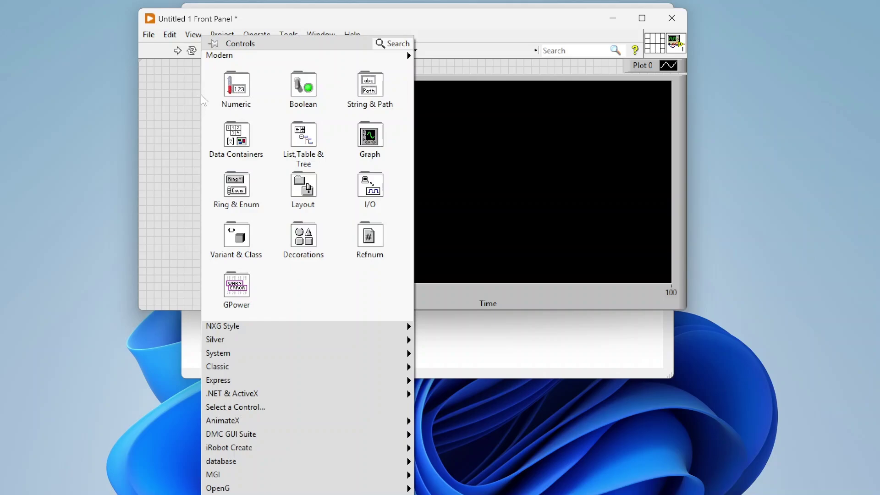
{"action": "mouse_move", "coordinate": [303, 92]}
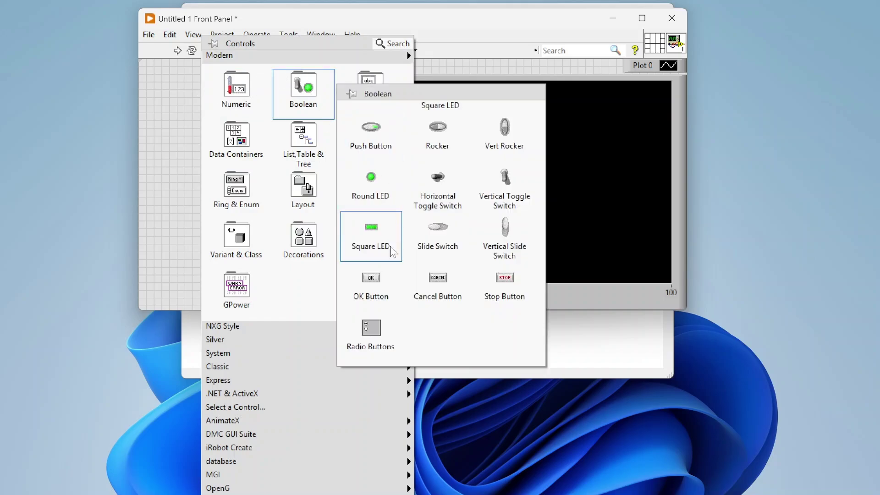
{"action": "left_click", "coordinate": [370, 278]}
{"action": "left_click", "coordinate": [182, 79]}
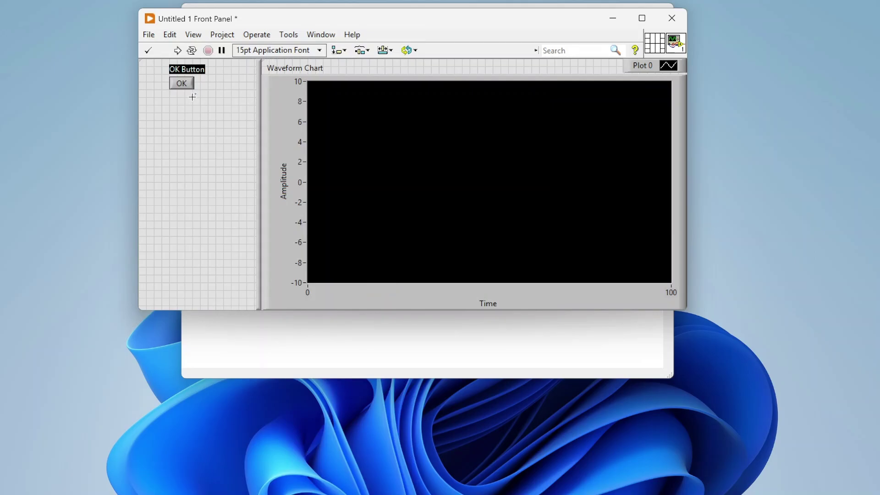
{"action": "left_click", "coordinate": [192, 93]}
{"action": "left_click_drag", "start_coordinate": [193, 89], "coordinate": [220, 108]}
- Add a Stop Button below the OK button, enlarged to match its size
{"action": "right_click", "coordinate": [182, 131]}
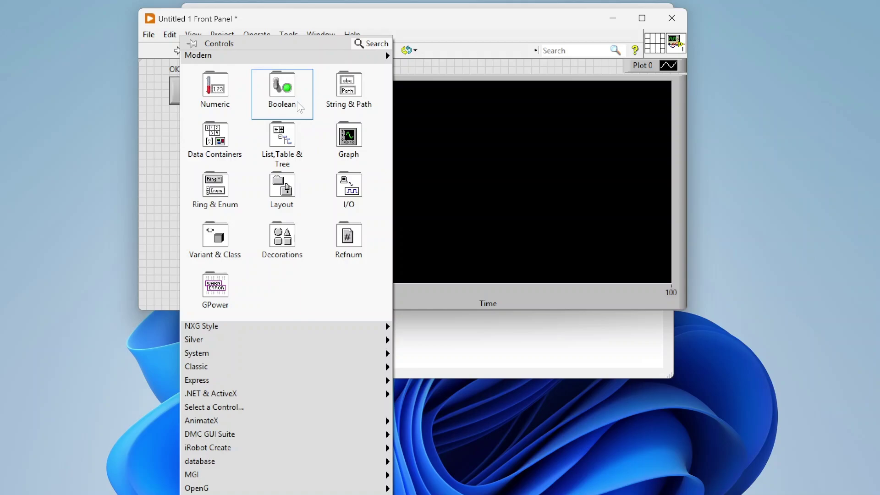
{"action": "mouse_move", "coordinate": [300, 105]}
{"action": "left_click", "coordinate": [487, 292]}
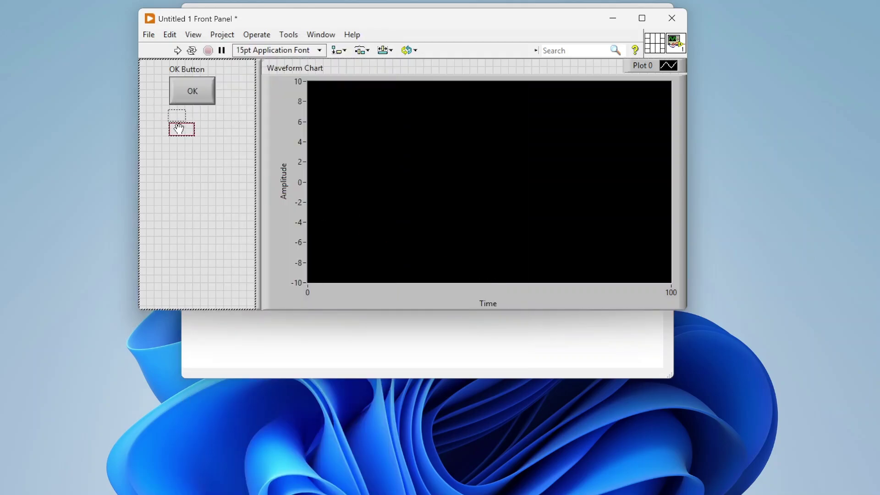
{"action": "left_click", "coordinate": [179, 129]}
{"action": "left_click", "coordinate": [192, 135]}
{"action": "left_click_drag", "start_coordinate": [194, 135], "coordinate": [212, 152]}
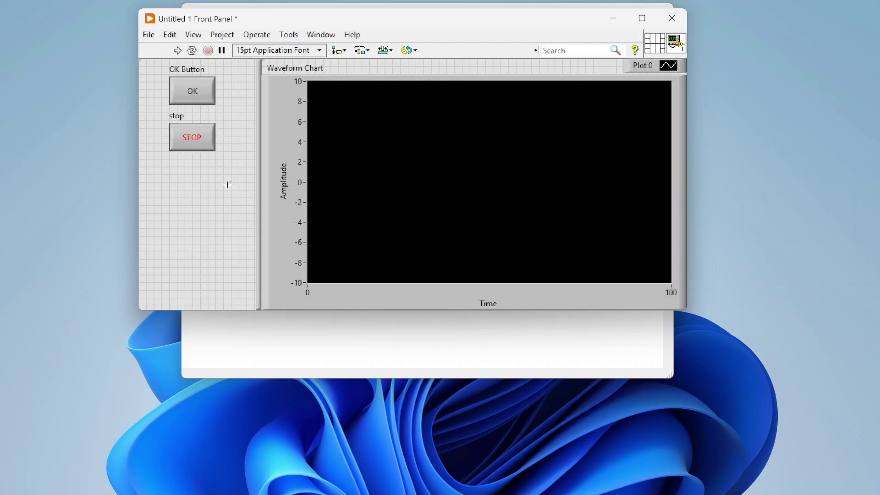
- Browse the splitter's sizing options, then maximize and restore the front panel to observe resizing
{"action": "right_click", "coordinate": [259, 81]}
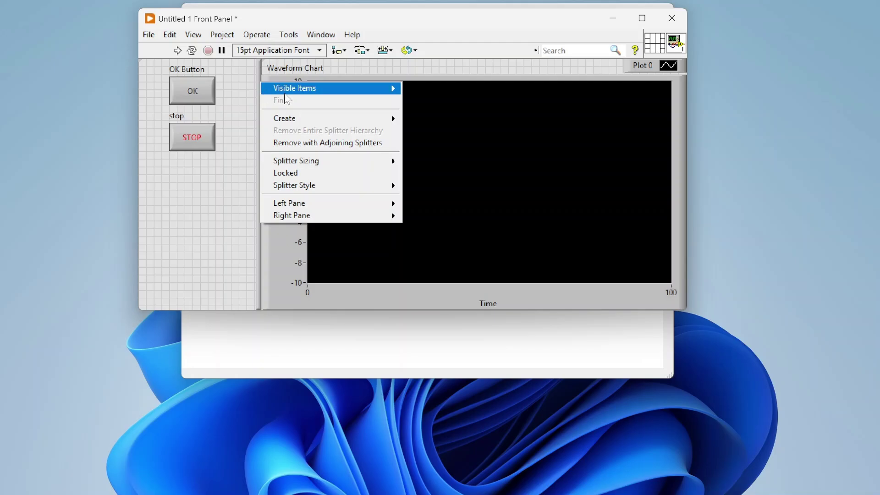
{"action": "mouse_move", "coordinate": [287, 93]}
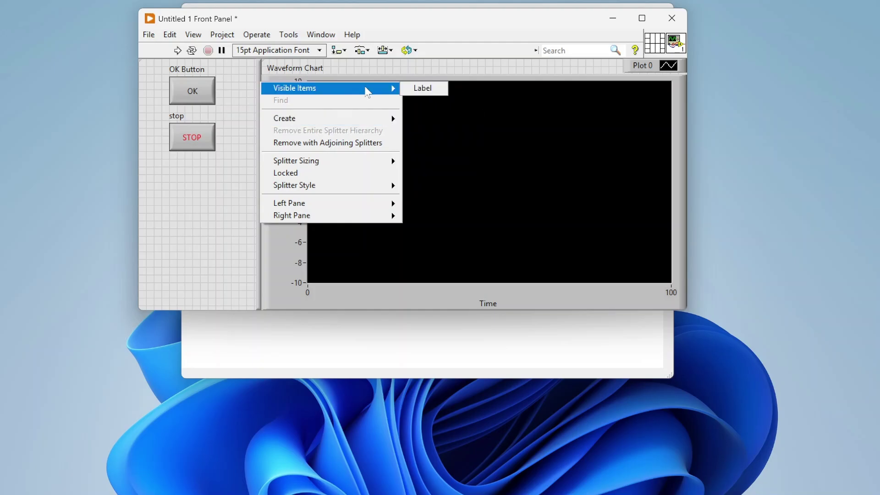
{"action": "mouse_move", "coordinate": [359, 122]}
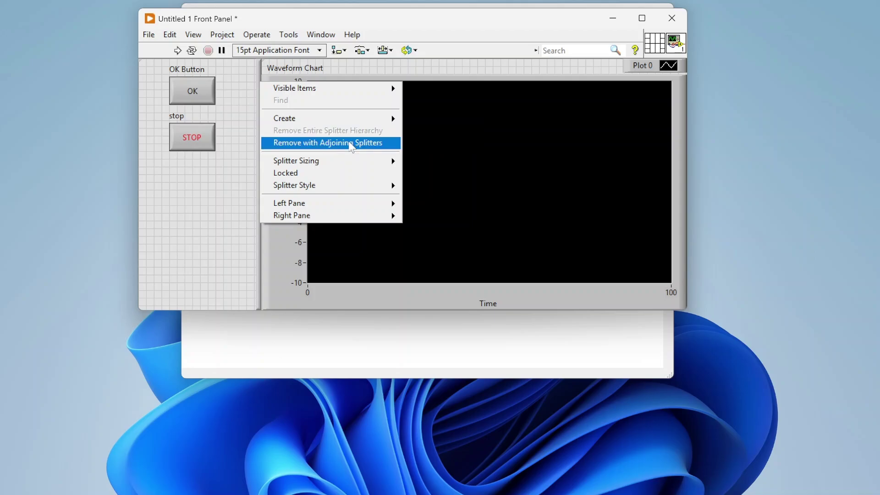
{"action": "mouse_move", "coordinate": [333, 164]}
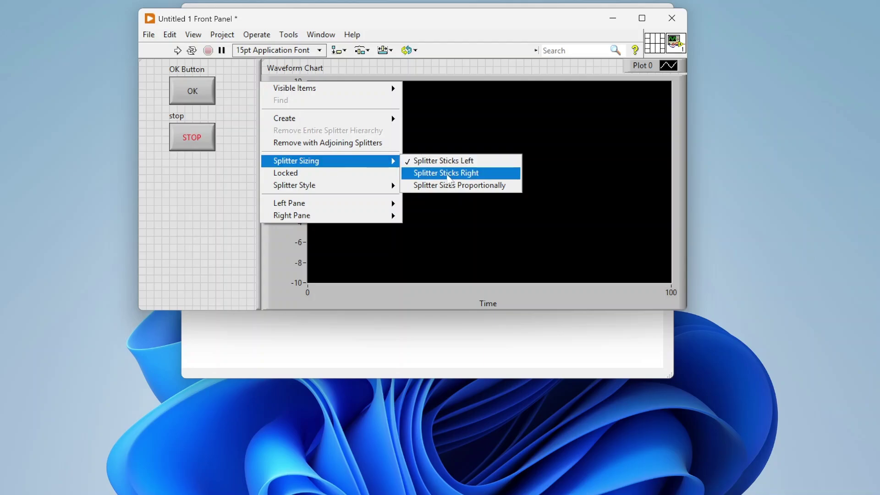
{"action": "left_click", "coordinate": [224, 182]}
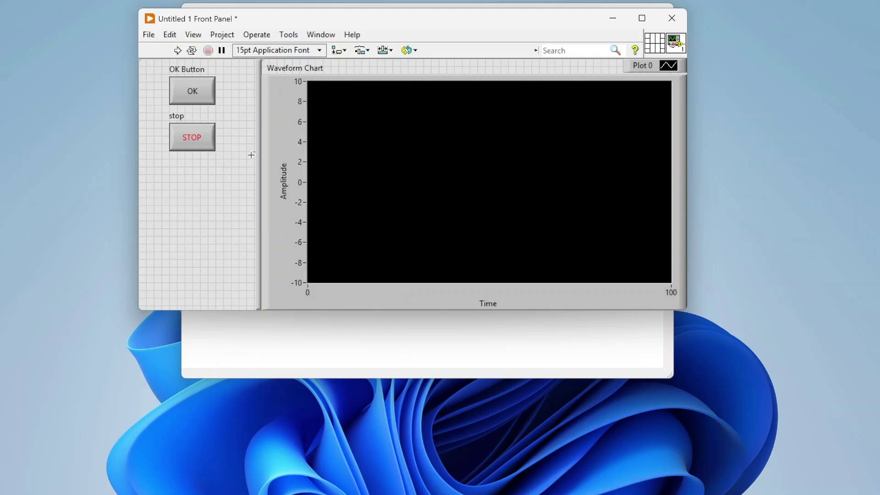
{"action": "left_click", "coordinate": [197, 79]}
{"action": "left_click", "coordinate": [417, 86]}
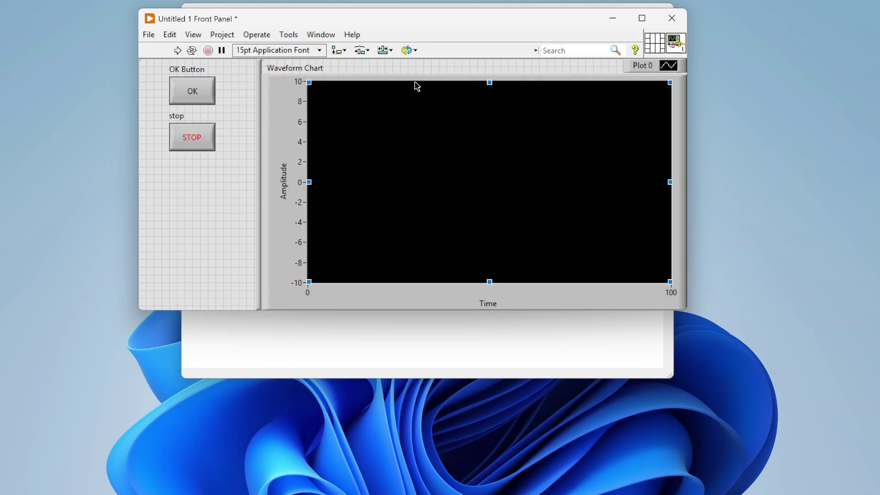
{"action": "left_click", "coordinate": [642, 18]}
{"action": "left_click", "coordinate": [271, 198]}
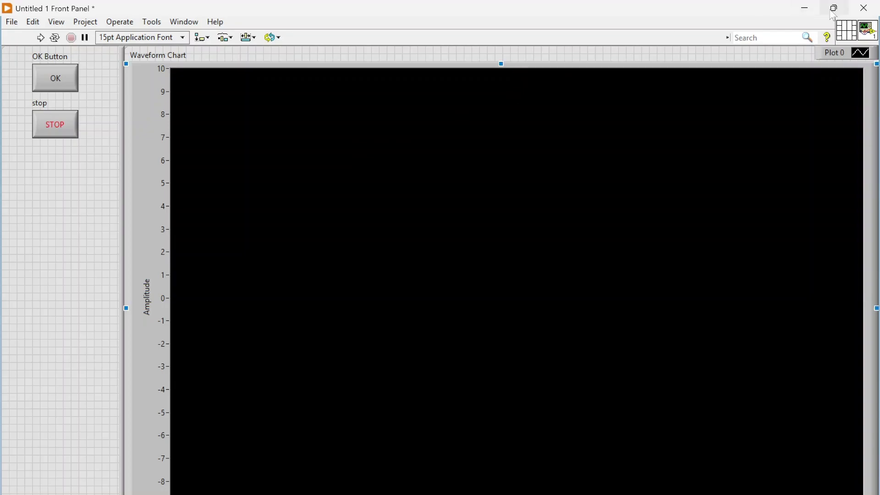
{"action": "mouse_move", "coordinate": [833, 16]}
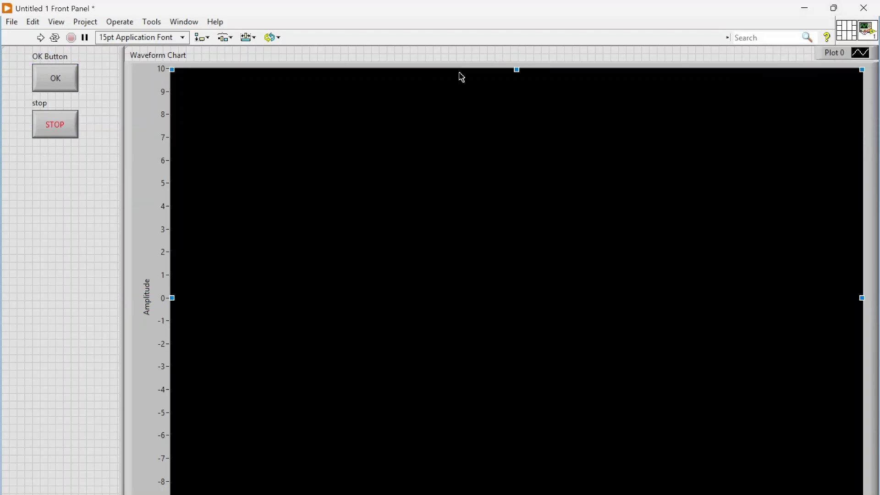
{"action": "left_click", "coordinate": [834, 7]}
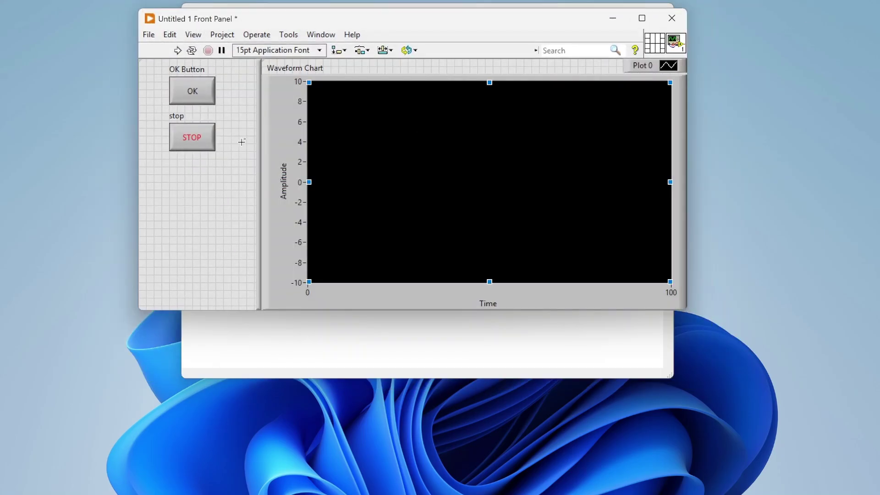
- Set the splitter to stick to the right and check it with a maximized window
{"action": "right_click", "coordinate": [256, 133]}
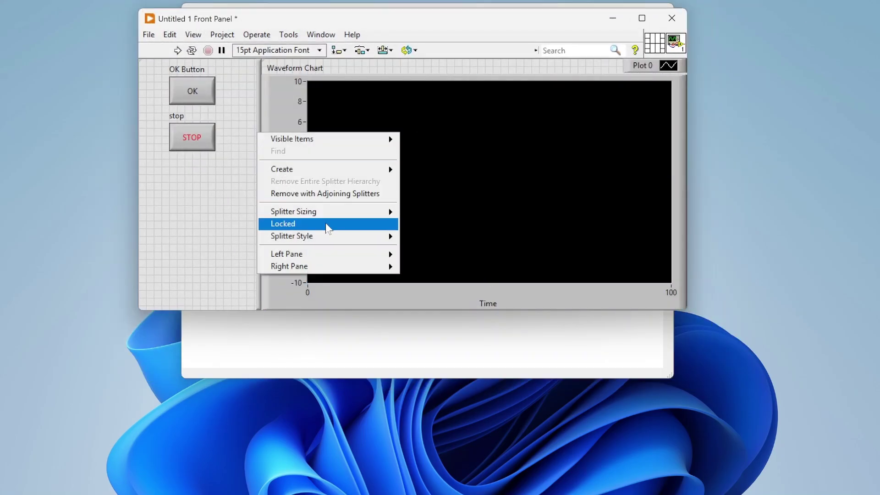
{"action": "mouse_move", "coordinate": [346, 219]}
{"action": "left_click", "coordinate": [412, 225]}
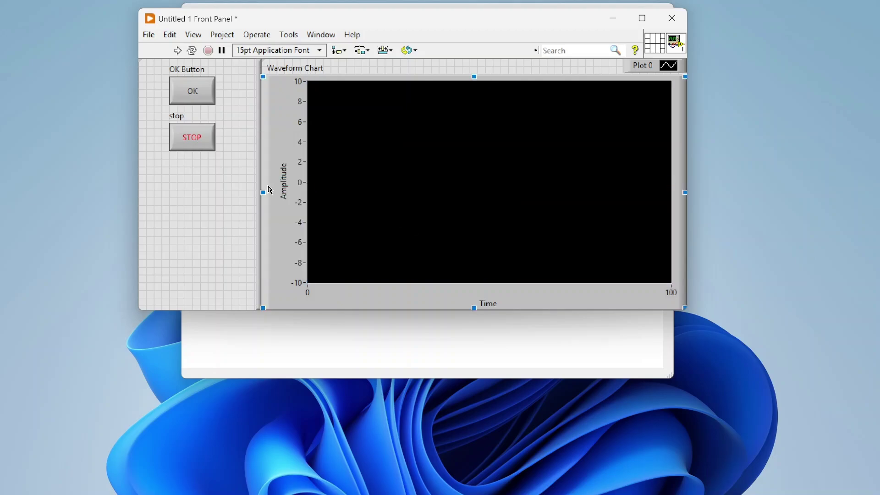
{"action": "left_click", "coordinate": [641, 18]}
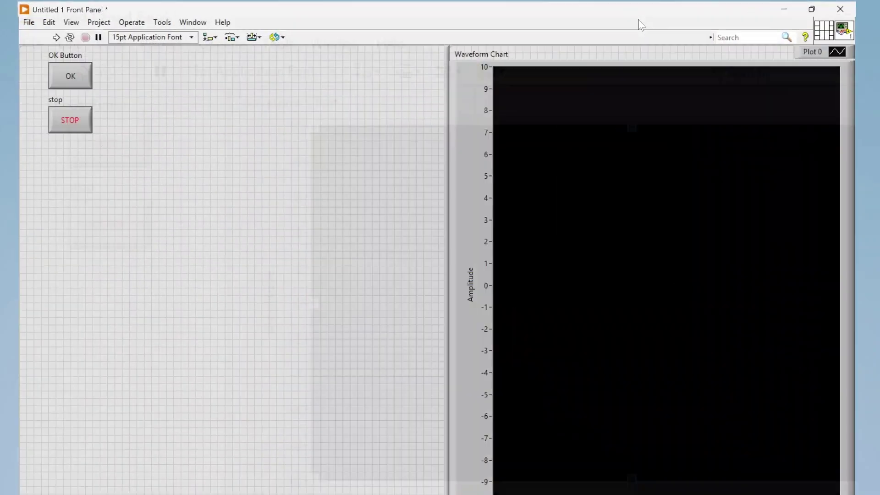
{"action": "left_click", "coordinate": [521, 118]}
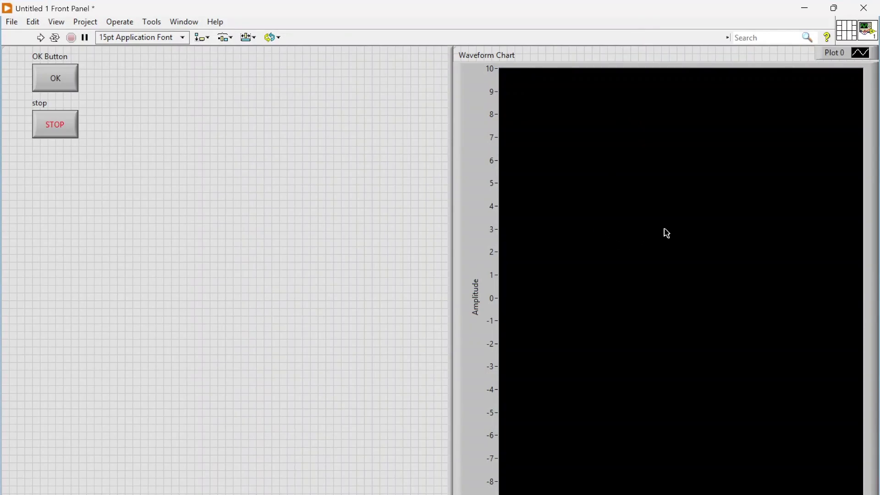
{"action": "left_click", "coordinate": [35, 85]}
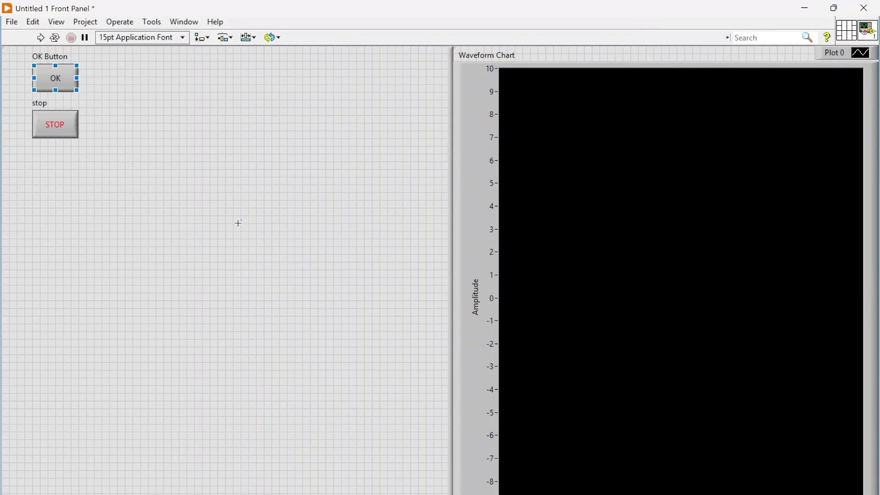
{"action": "left_click", "coordinate": [834, 8]}
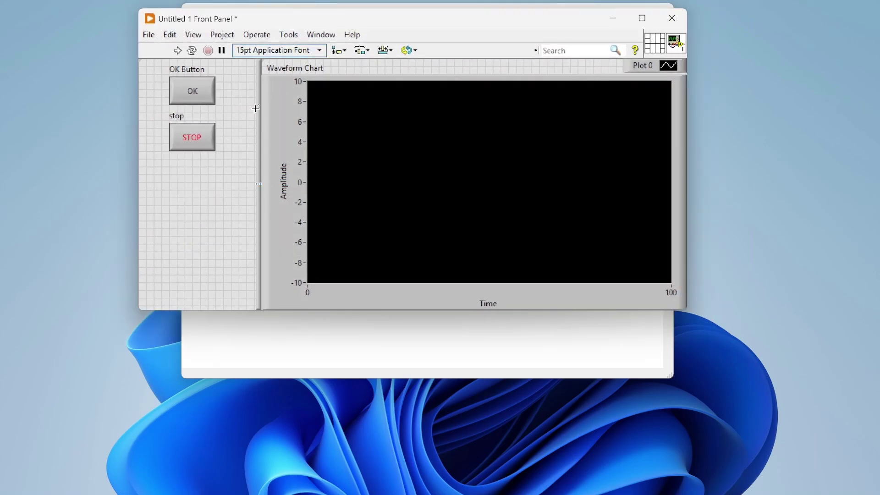
- Set the splitter to Splitter Sizes Proportionally, then maximize and restore the front panel
{"action": "right_click", "coordinate": [257, 110]}
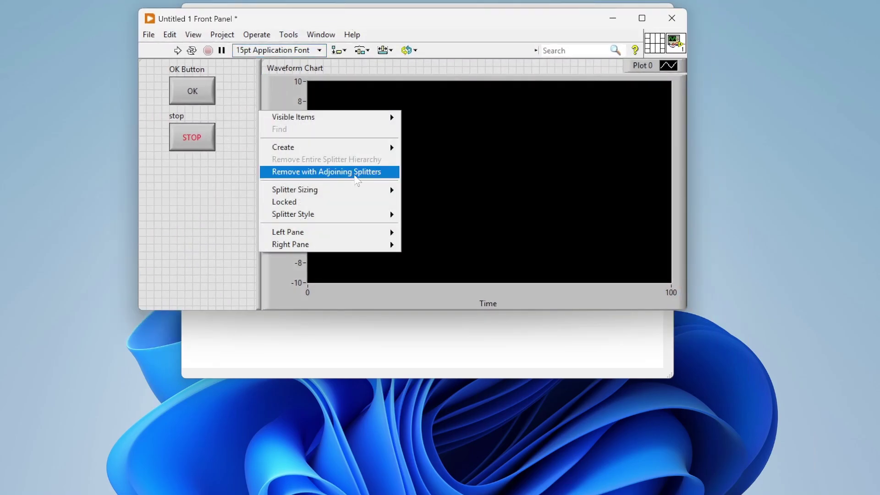
{"action": "mouse_move", "coordinate": [374, 190]}
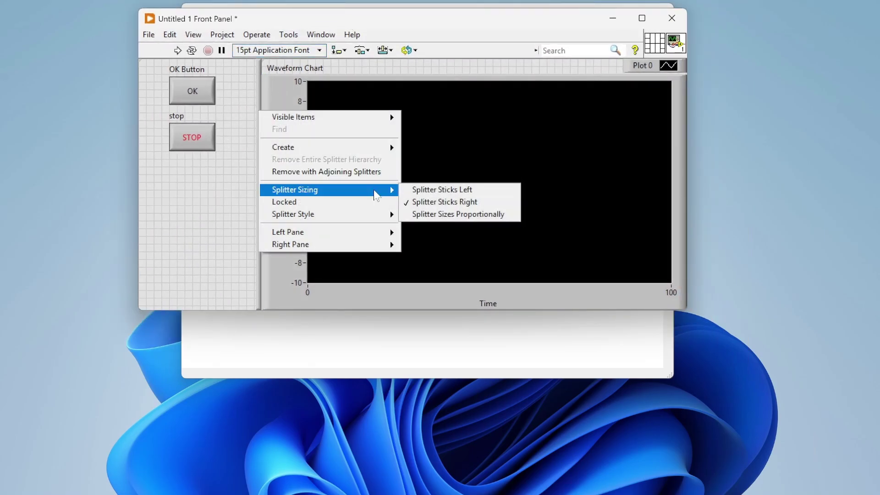
{"action": "left_click", "coordinate": [416, 214]}
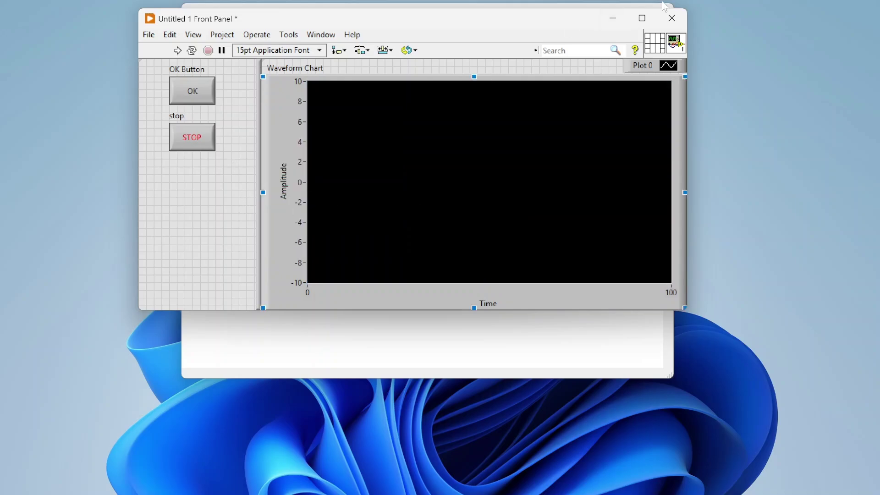
{"action": "left_click", "coordinate": [569, 108]}
{"action": "left_click", "coordinate": [646, 20]}
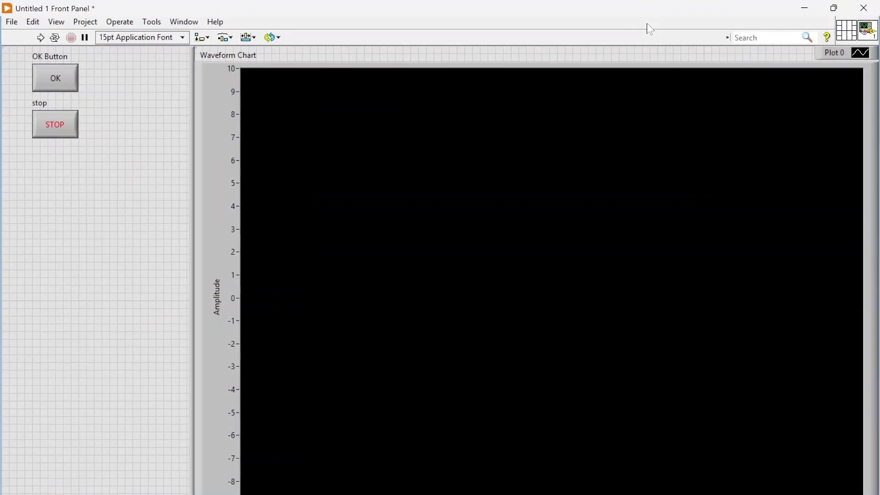
{"action": "left_click", "coordinate": [833, 8]}
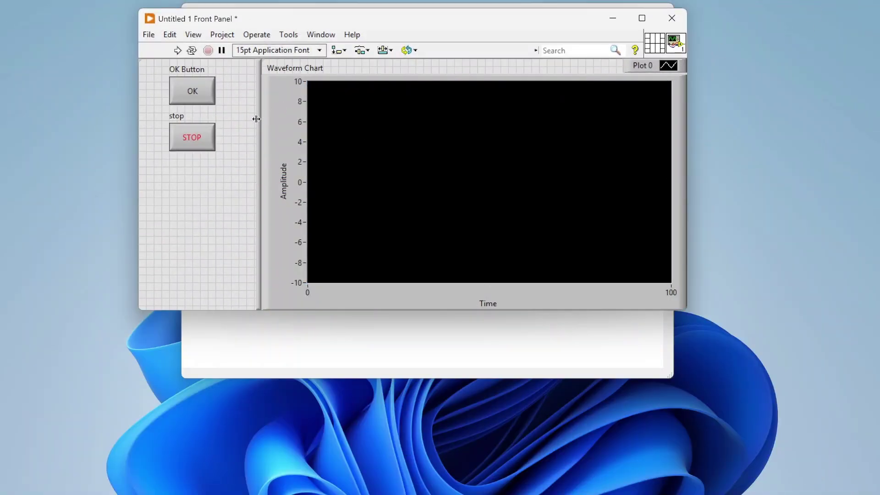
- Drag the splitter right to widen the left pane, then lock and unlock it
{"action": "right_click", "coordinate": [258, 121]}
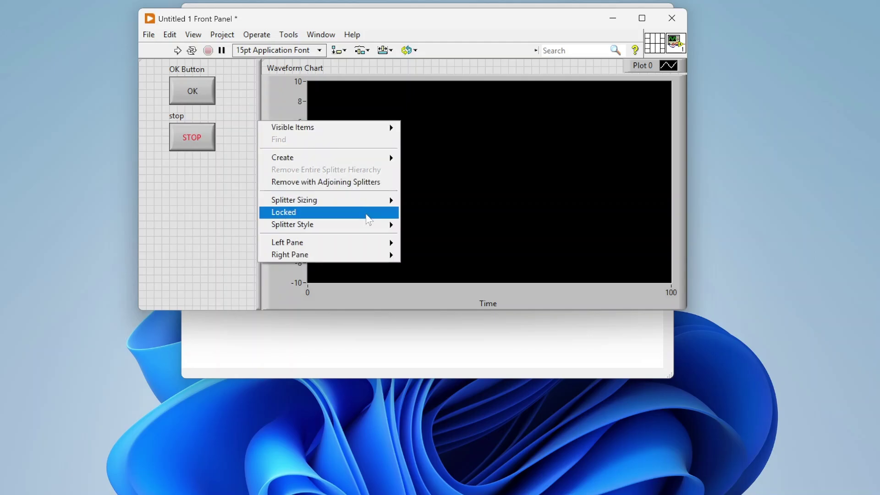
{"action": "left_click", "coordinate": [243, 118]}
{"action": "left_click_drag", "start_coordinate": [257, 109], "coordinate": [285, 130]}
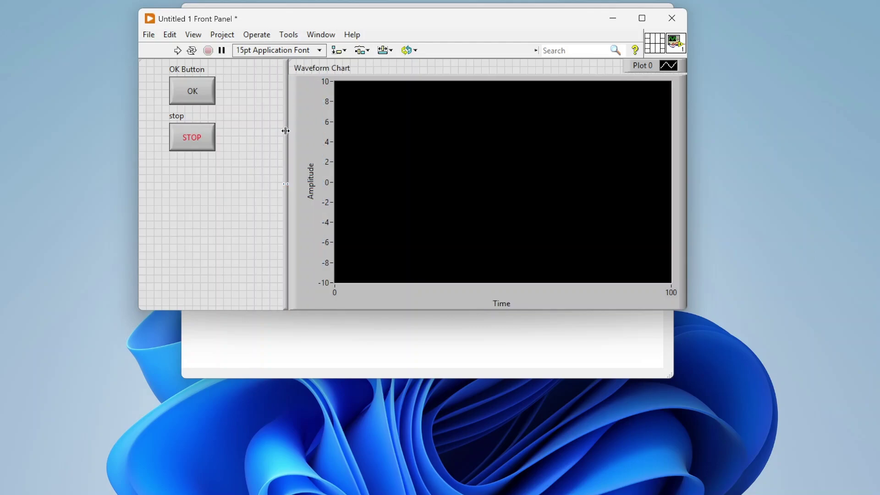
{"action": "right_click", "coordinate": [286, 131]}
{"action": "left_click", "coordinate": [305, 222]}
{"action": "left_click", "coordinate": [285, 144]}
{"action": "left_click", "coordinate": [286, 153]}
{"action": "right_click", "coordinate": [286, 154]}
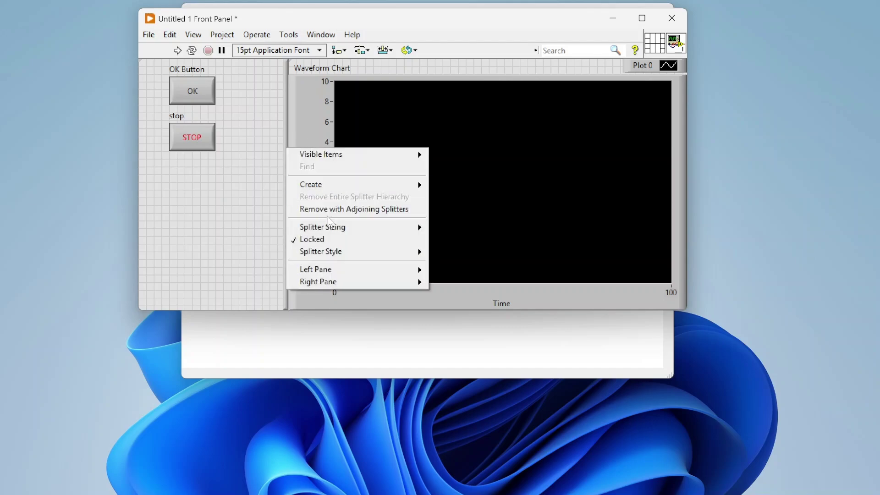
{"action": "left_click", "coordinate": [316, 238]}
- Give the splitter the NXG Style look and test dragging it
{"action": "right_click", "coordinate": [287, 166]}
{"action": "mouse_move", "coordinate": [345, 275]}
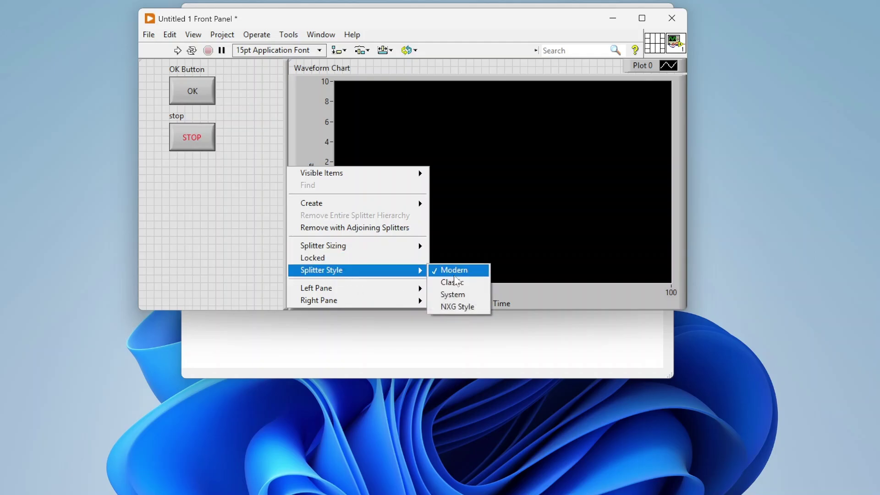
{"action": "left_click", "coordinate": [462, 308]}
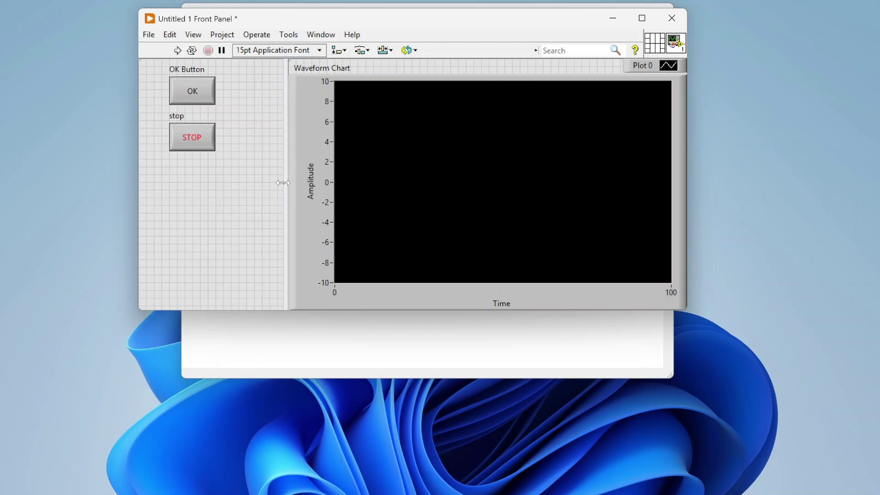
{"action": "left_click_drag", "start_coordinate": [283, 183], "coordinate": [302, 181]}
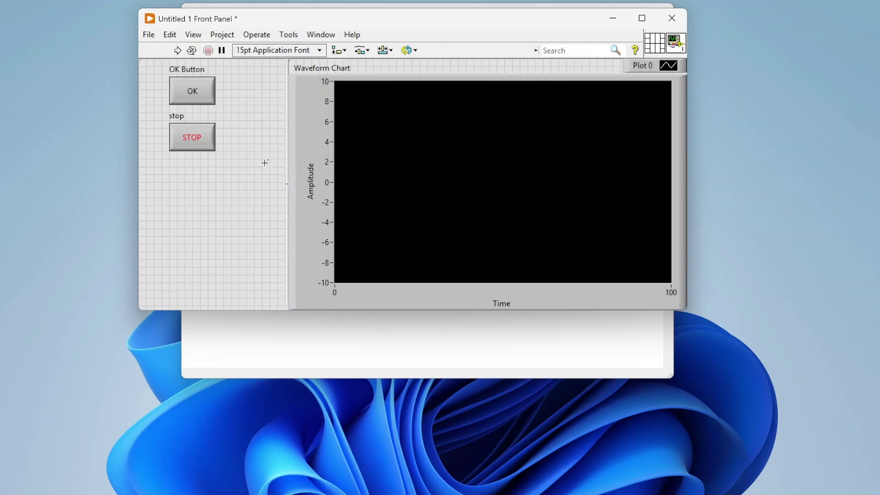
{"action": "right_click", "coordinate": [287, 124]}
{"action": "mouse_move", "coordinate": [353, 246]}
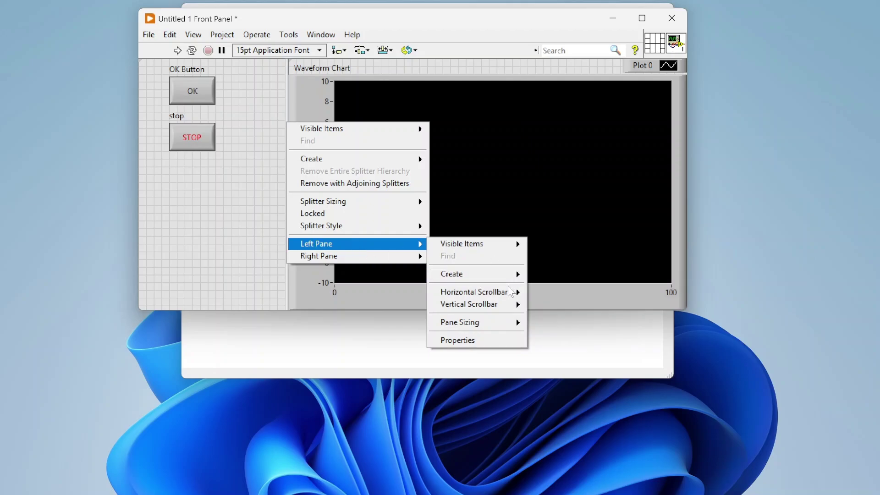
{"action": "mouse_move", "coordinate": [508, 292]}
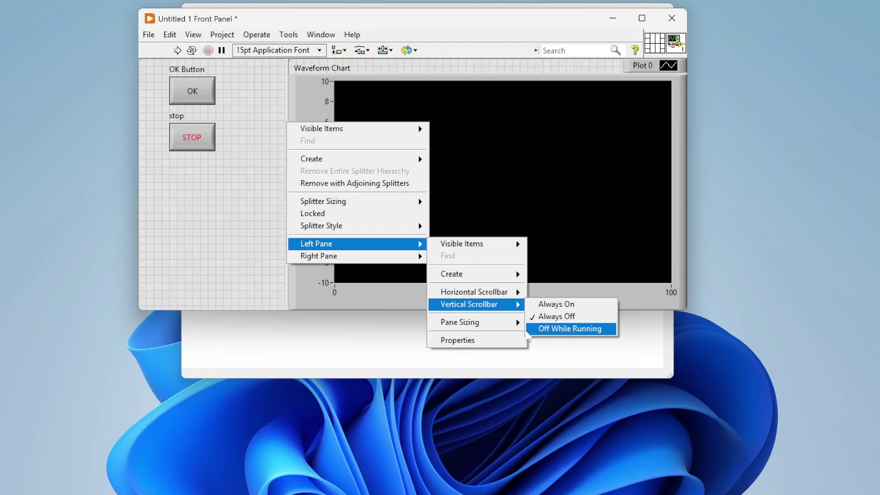
{"action": "mouse_move", "coordinate": [510, 326]}
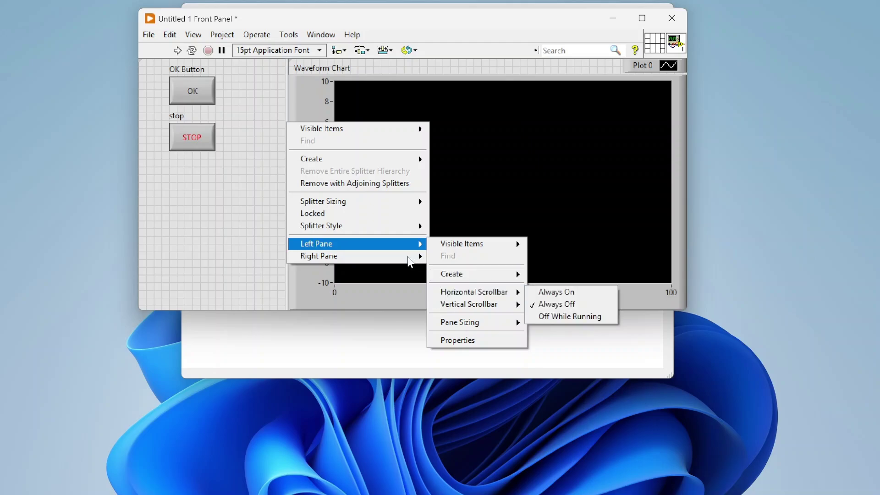
{"action": "mouse_move", "coordinate": [403, 265]}
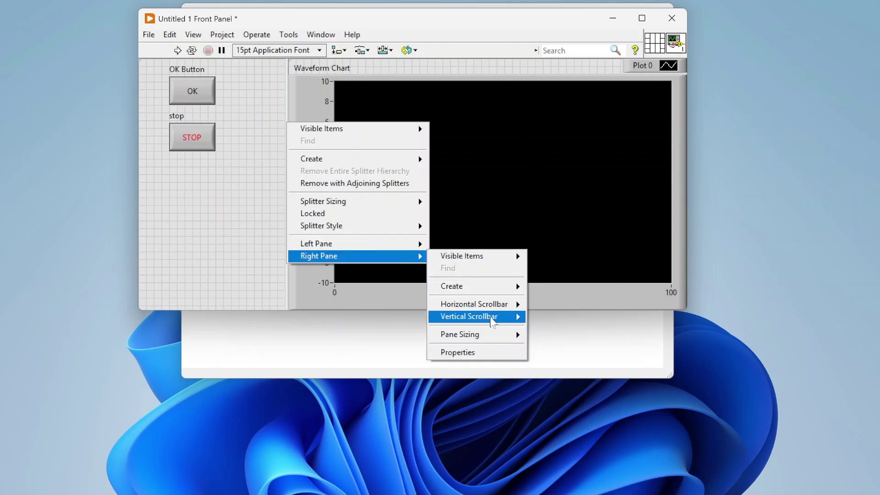
- Shorten the Waveform Chart and place a Horizontal Splitter Bar beneath it
{"action": "left_click", "coordinate": [246, 171]}
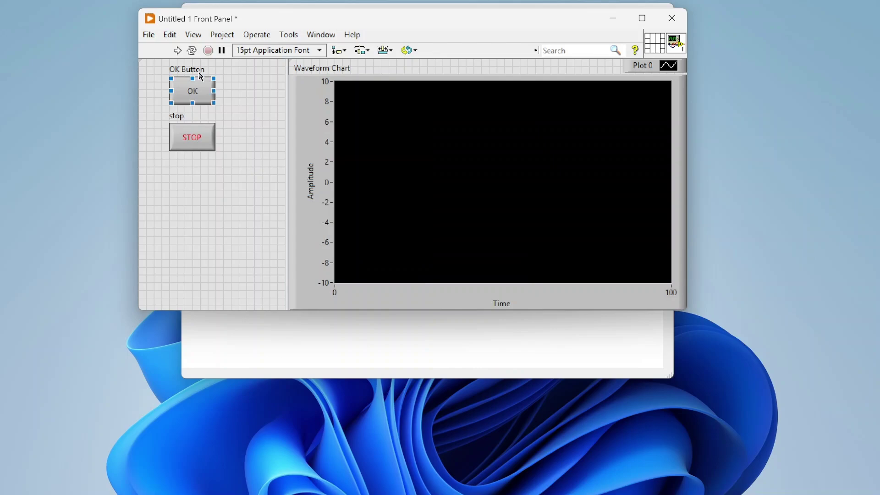
{"action": "left_click", "coordinate": [293, 114]}
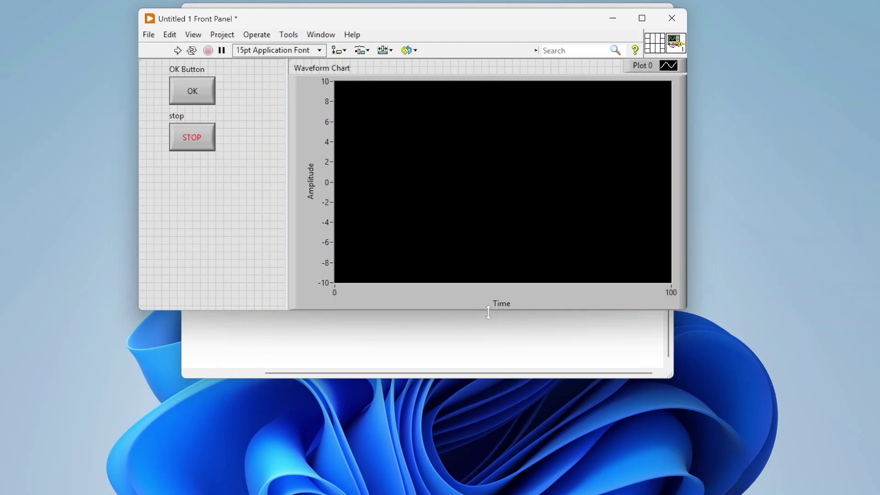
{"action": "left_click_drag", "start_coordinate": [488, 306], "coordinate": [486, 236]}
{"action": "right_click", "coordinate": [416, 249]}
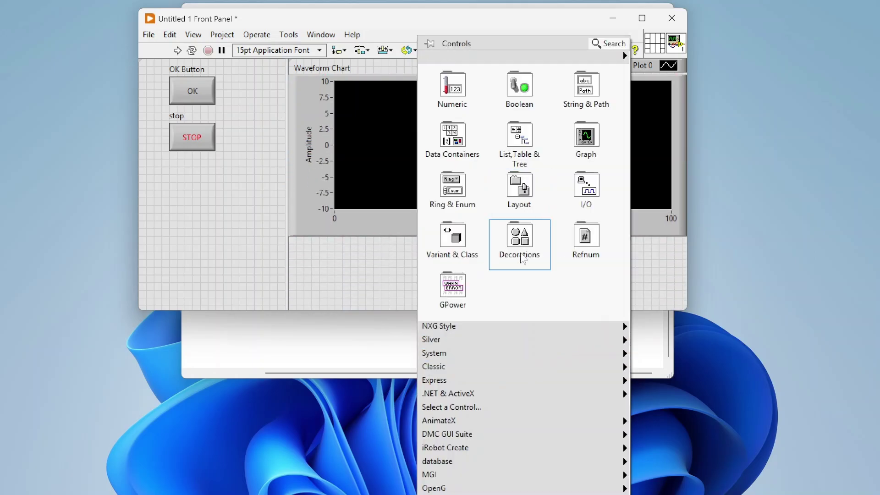
{"action": "mouse_move", "coordinate": [727, 464]}
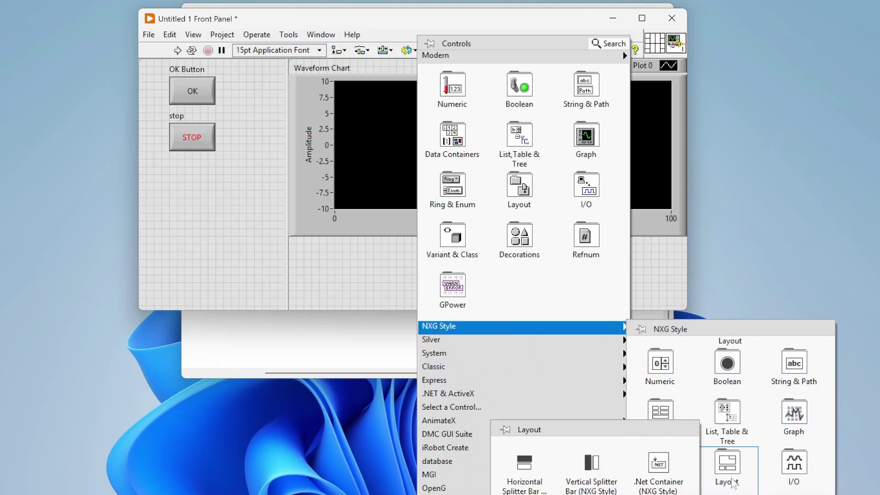
{"action": "left_click", "coordinate": [524, 465]}
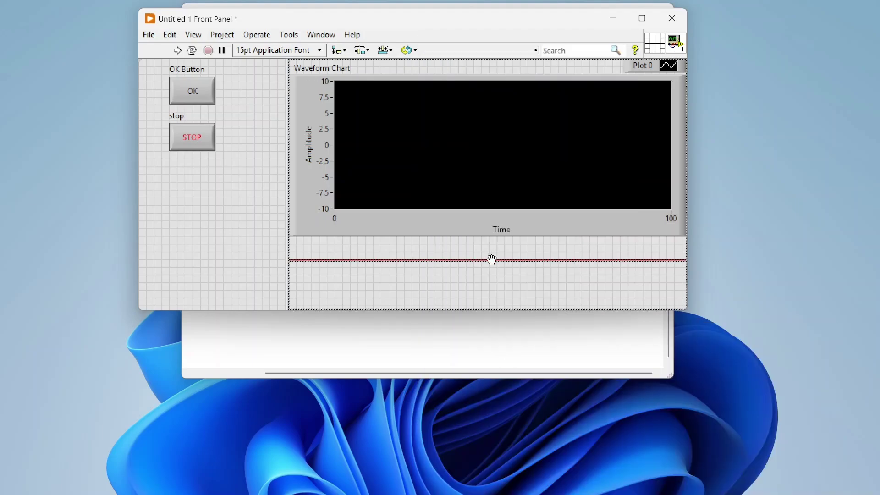
{"action": "left_click", "coordinate": [482, 274]}
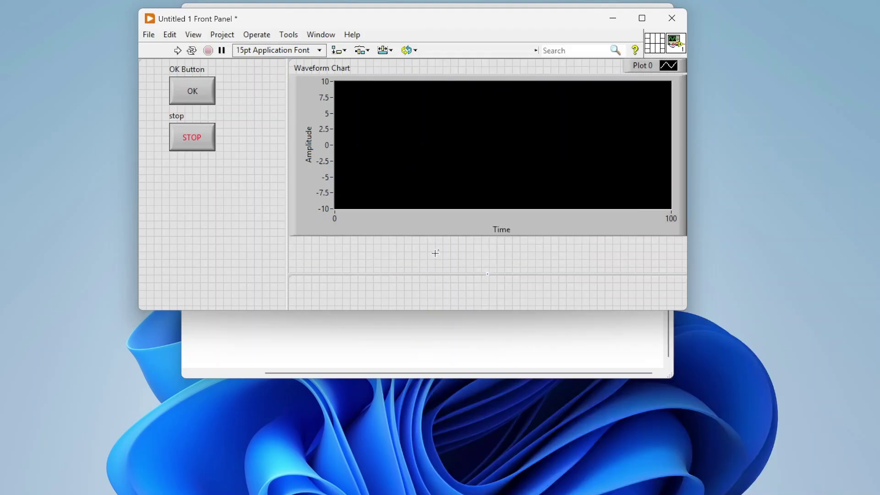
- Add a String Indicator to the lower pane, hide its label and fit it to the pane
{"action": "right_click", "coordinate": [418, 297]}
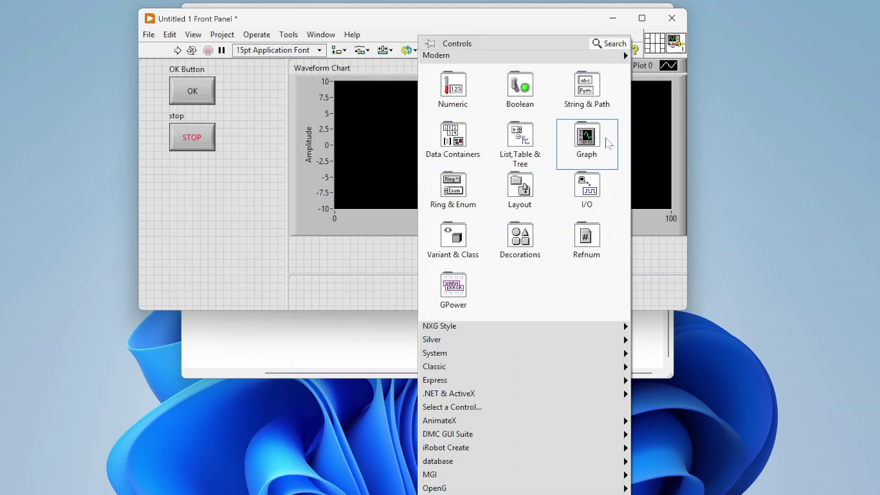
{"action": "mouse_move", "coordinate": [573, 94]}
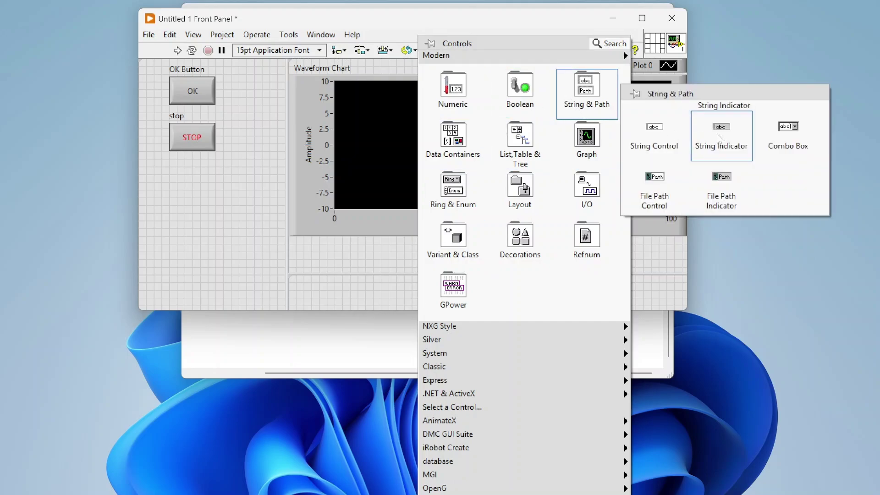
{"action": "left_click", "coordinate": [721, 128]}
{"action": "left_click", "coordinate": [498, 293]}
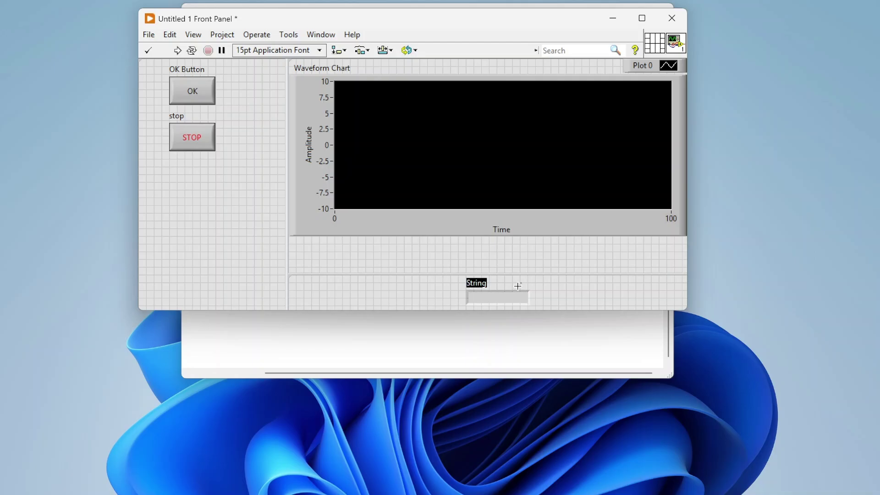
{"action": "left_click", "coordinate": [506, 299]}
{"action": "right_click", "coordinate": [504, 300]}
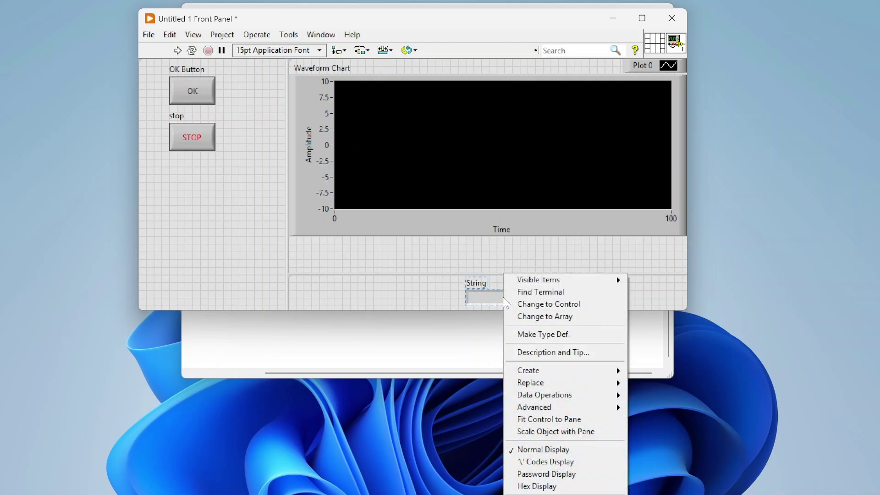
{"action": "mouse_move", "coordinate": [565, 280]}
{"action": "left_click", "coordinate": [652, 281]}
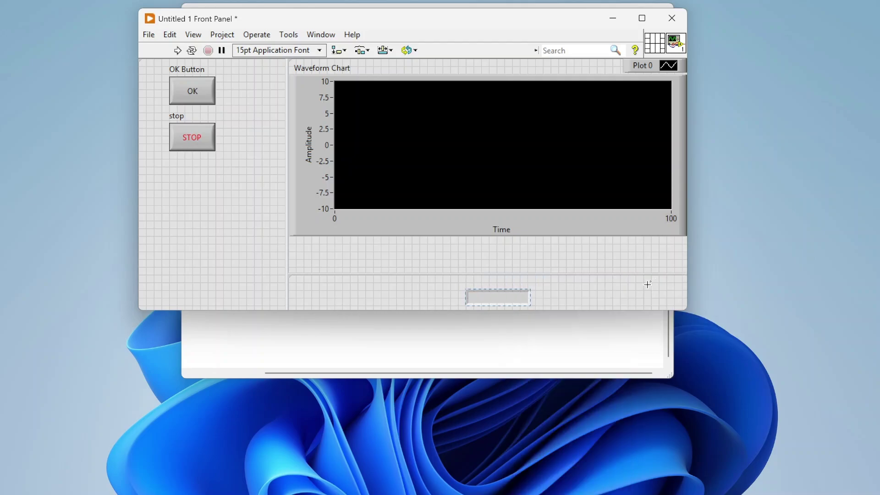
{"action": "right_click", "coordinate": [516, 298]}
{"action": "left_click", "coordinate": [568, 414]}
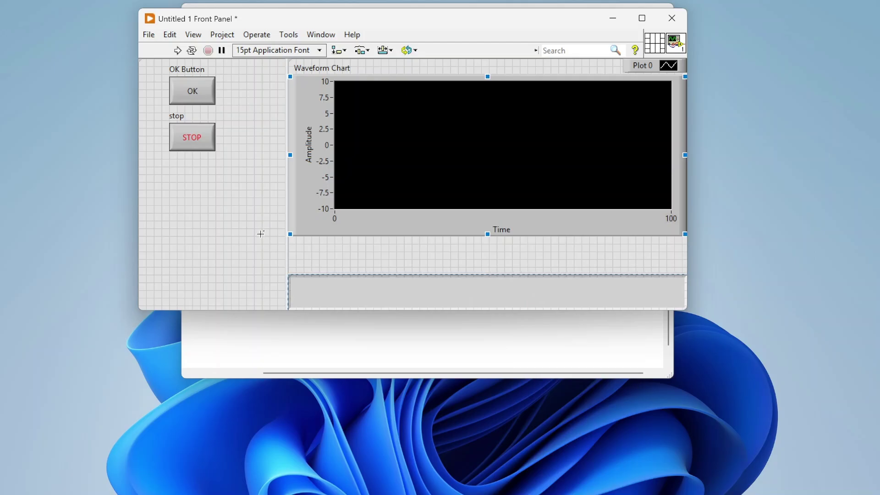
- Fit the chart to its upper pane, set the splitter to Splitter Sticks Bottom, and maximize
{"action": "right_click", "coordinate": [349, 231]}
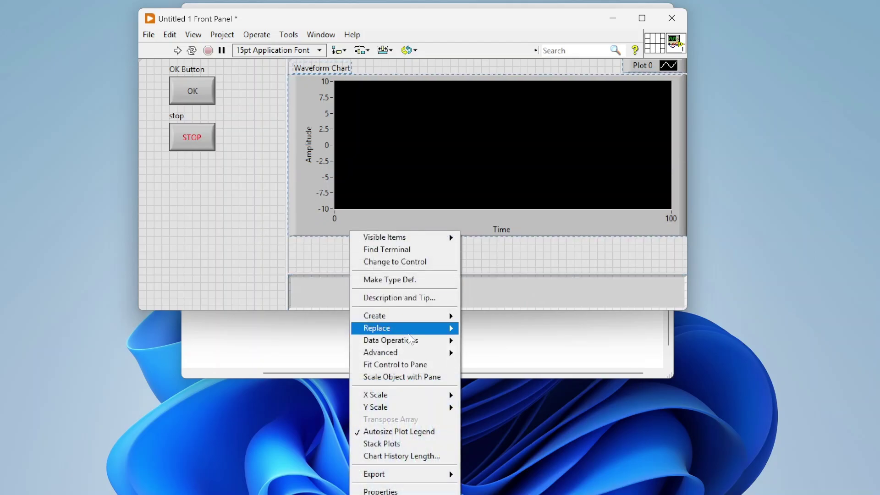
{"action": "left_click", "coordinate": [411, 364]}
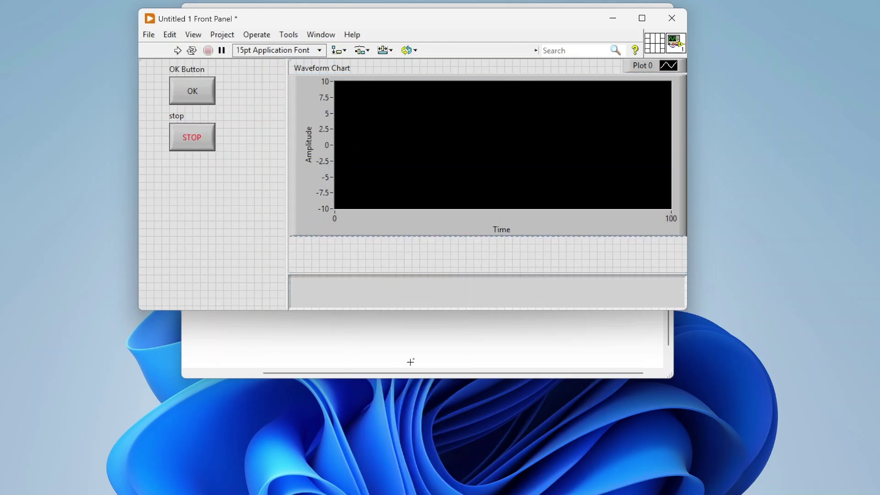
{"action": "left_click", "coordinate": [319, 276]}
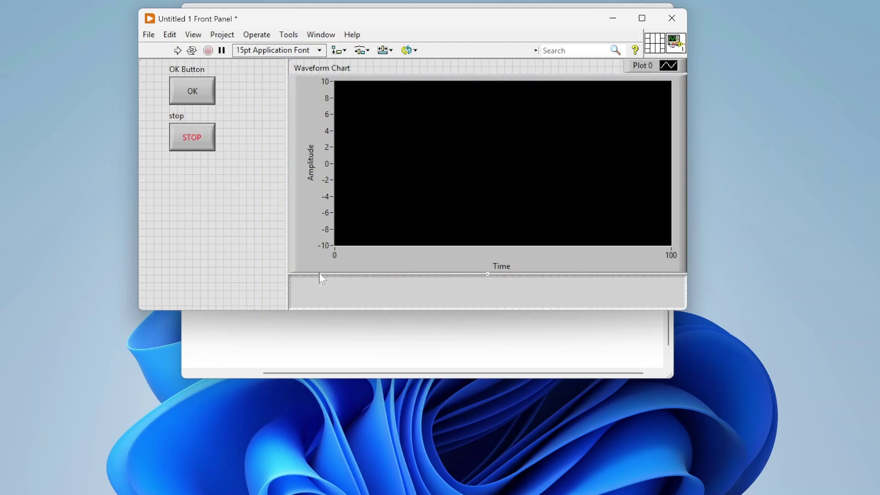
{"action": "right_click", "coordinate": [320, 275]}
{"action": "mouse_move", "coordinate": [419, 352]}
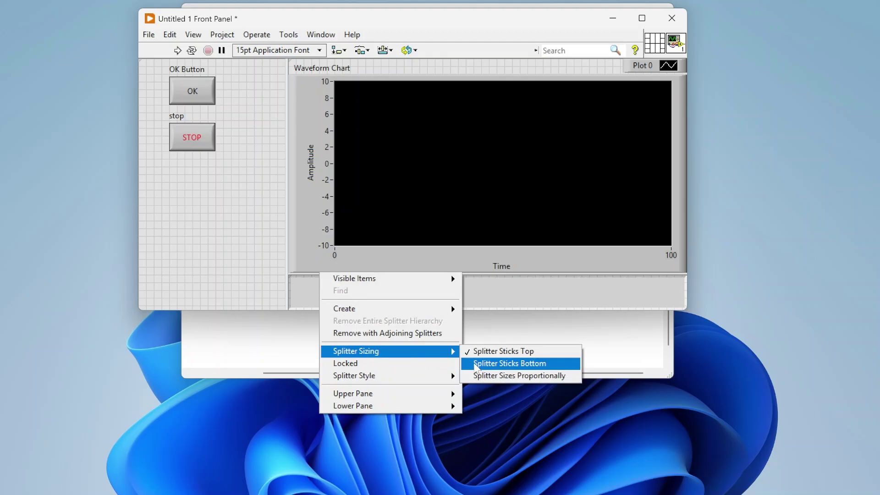
{"action": "left_click", "coordinate": [477, 363]}
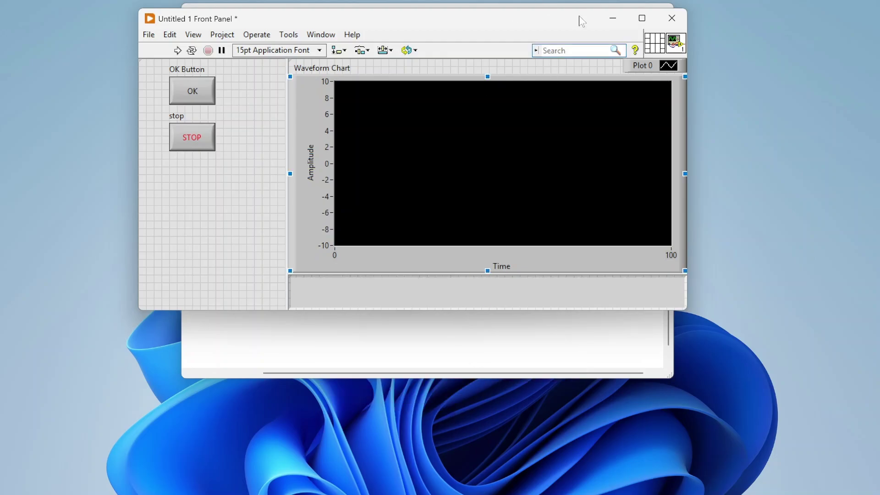
{"action": "left_click", "coordinate": [643, 18]}
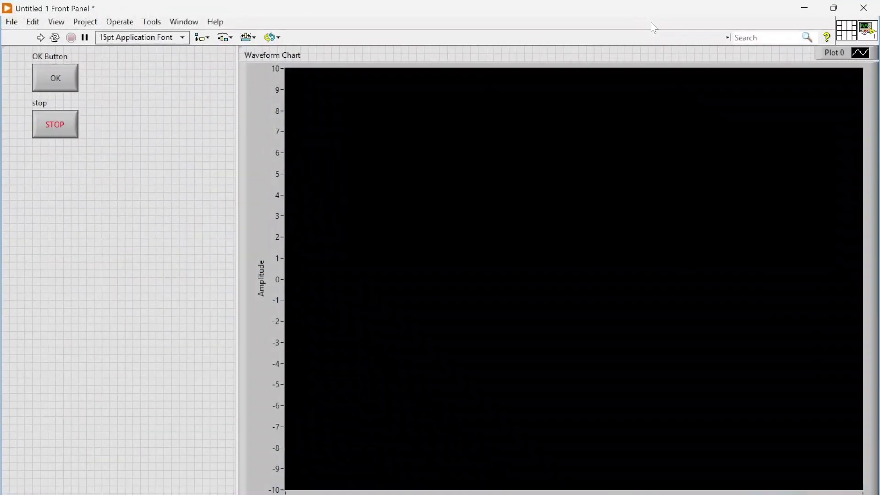
- Restore the front panel to a smaller, wider and shorter window, then resize the lower pane below the chart
{"action": "left_click", "coordinate": [835, 7]}
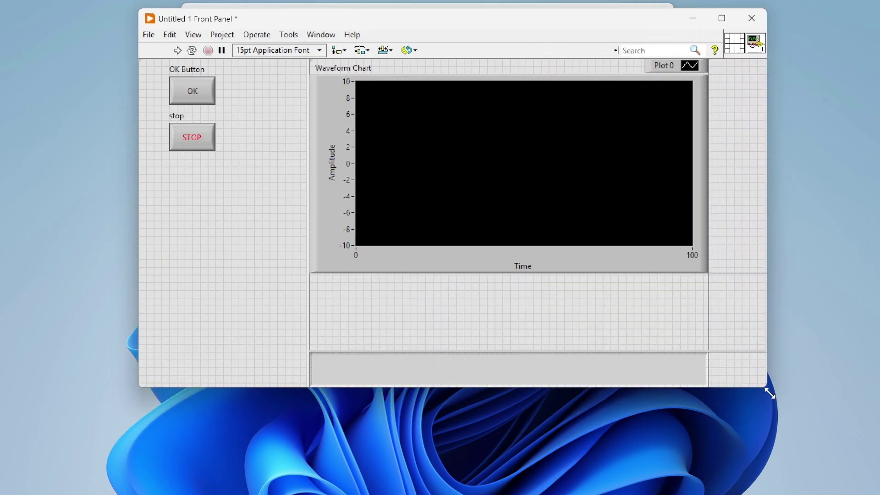
{"action": "left_click_drag", "start_coordinate": [769, 393], "coordinate": [812, 296]}
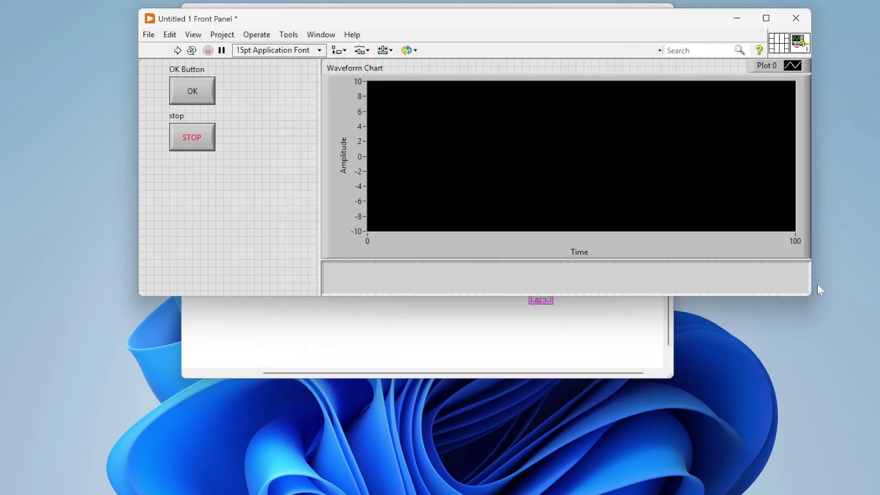
{"action": "left_click", "coordinate": [722, 255]}
{"action": "left_click", "coordinate": [806, 291]}
{"action": "left_click_drag", "start_coordinate": [809, 294], "coordinate": [842, 294]}
- Stretch the window wider, move it down-left, and make it taller so the Waveform Chart grows
{"action": "left_click", "coordinate": [802, 164]}
{"action": "left_click_drag", "start_coordinate": [811, 186], "coordinate": [875, 226]}
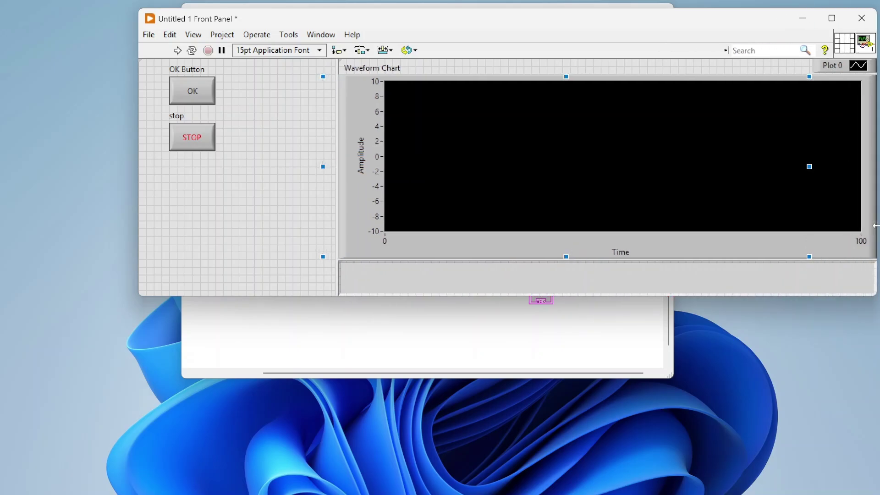
{"action": "left_click_drag", "start_coordinate": [680, 23], "coordinate": [592, 42]}
{"action": "left_click", "coordinate": [256, 300]}
{"action": "left_click_drag", "start_coordinate": [243, 320], "coordinate": [214, 249]}
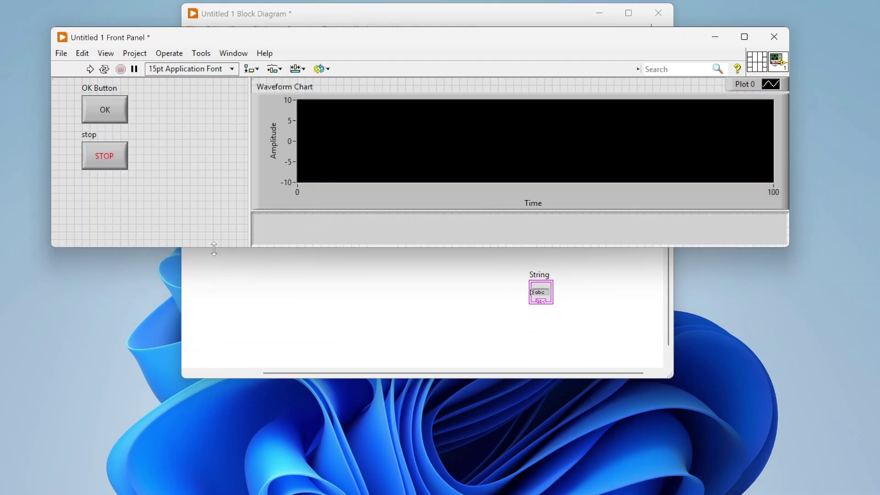
{"action": "left_click_drag", "start_coordinate": [214, 249], "coordinate": [245, 355]}
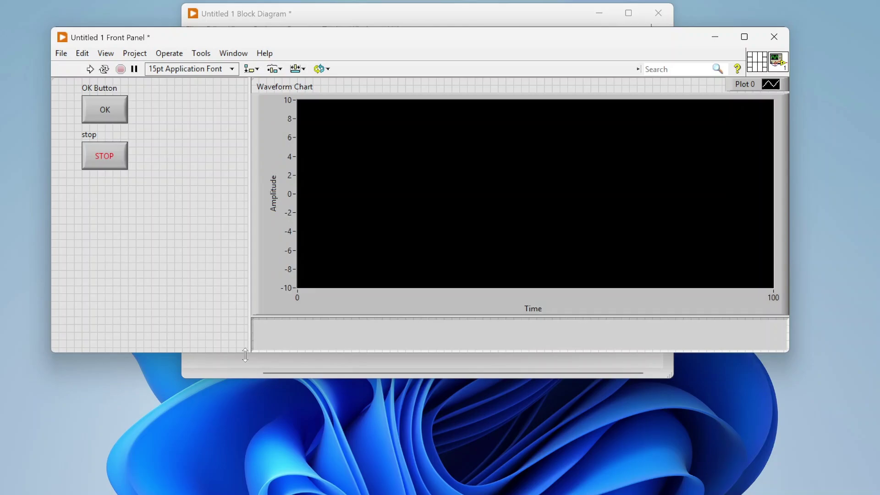
- Select the lower pane, Waveform Chart, OK Button label and STOP button in turn to inspect them
{"action": "left_click", "coordinate": [269, 314]}
{"action": "left_click", "coordinate": [275, 306]}
{"action": "left_click", "coordinate": [275, 334]}
{"action": "left_click", "coordinate": [83, 88]}
{"action": "left_click", "coordinate": [200, 352]}
{"action": "left_click", "coordinate": [450, 176]}
{"action": "left_click", "coordinate": [105, 156]}
{"action": "left_click", "coordinate": [190, 139]}
- Open the Controls palette and browse the Numeric, Boolean, String & Path, Data Containers and Graph categories
{"action": "right_click", "coordinate": [190, 140]}
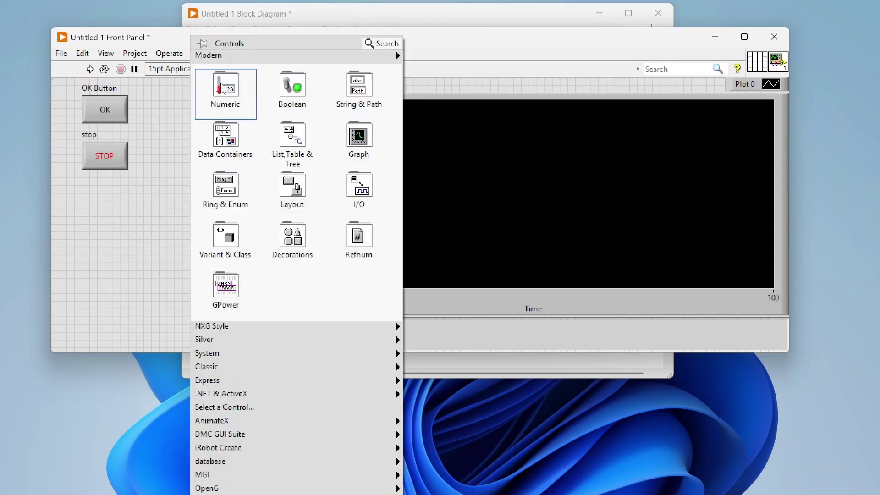
{"action": "mouse_move", "coordinate": [223, 90]}
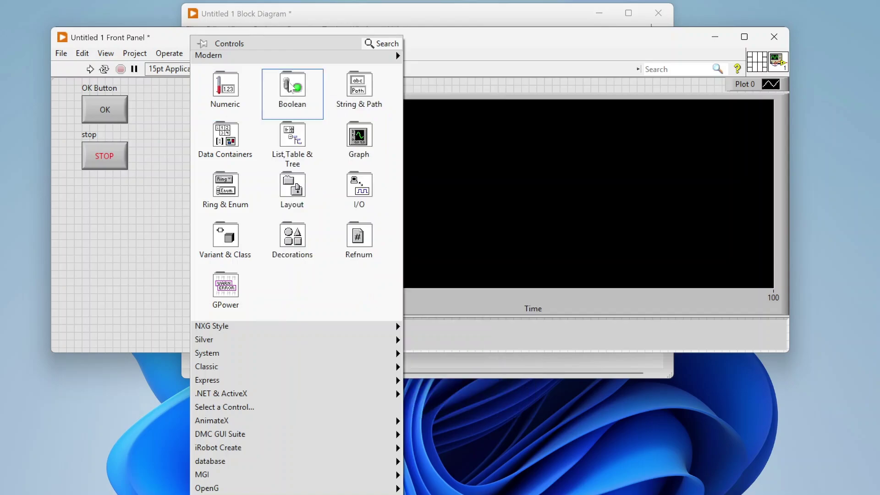
{"action": "mouse_move", "coordinate": [290, 87]}
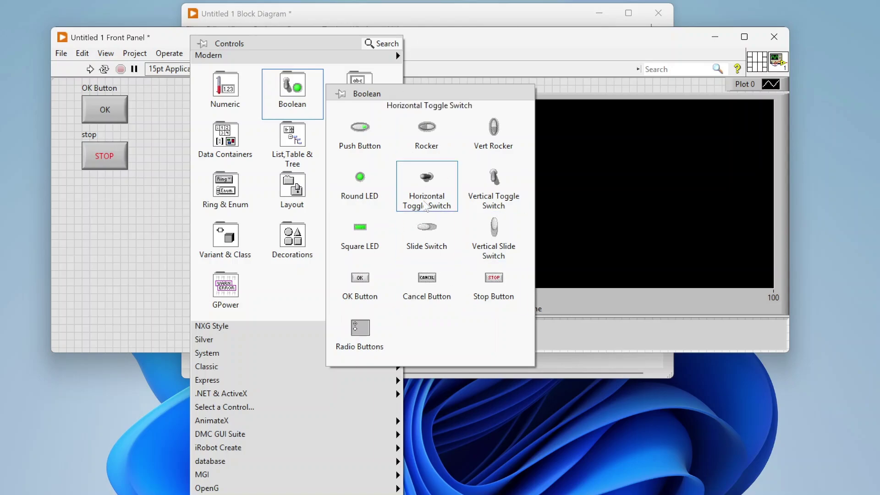
{"action": "mouse_move", "coordinate": [373, 89]}
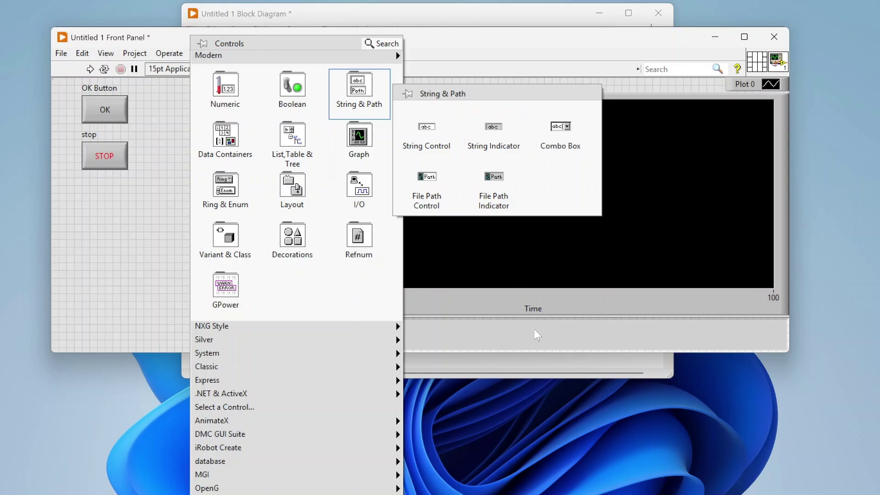
{"action": "mouse_move", "coordinate": [253, 146]}
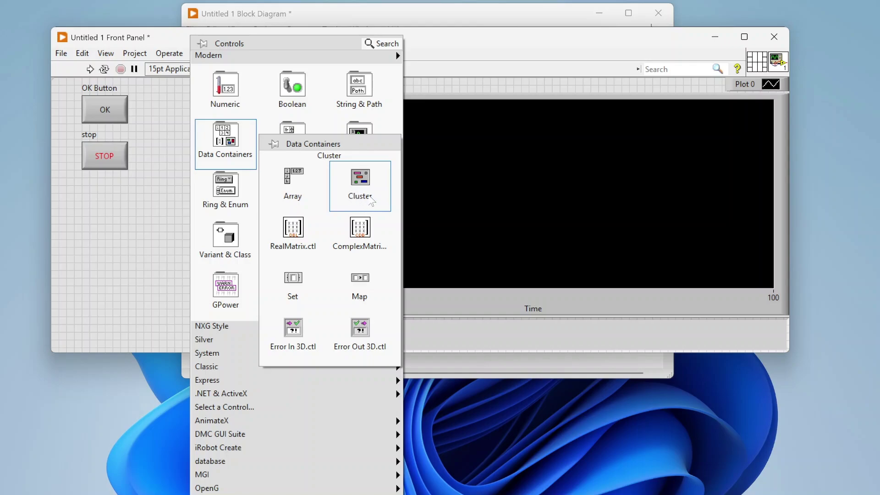
{"action": "mouse_move", "coordinate": [299, 139]}
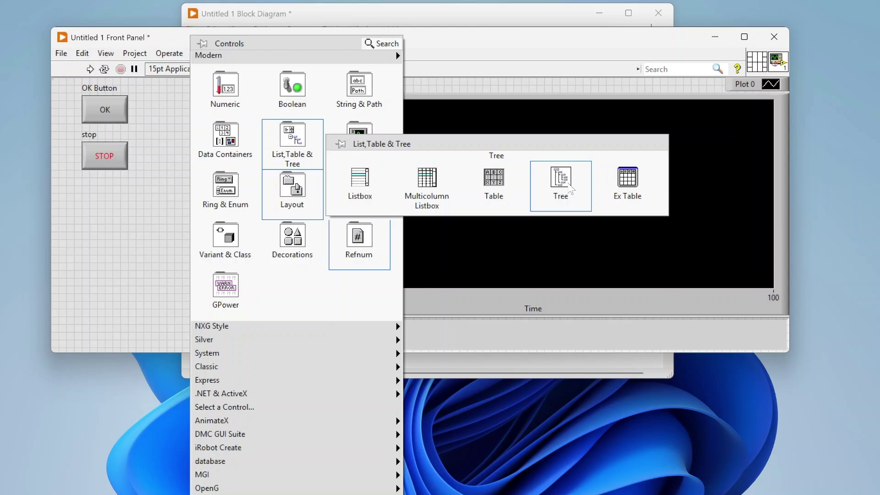
- Widen the Waveform Chart to the left, then maximize and restore the front panel window
{"action": "mouse_move", "coordinate": [359, 142]}
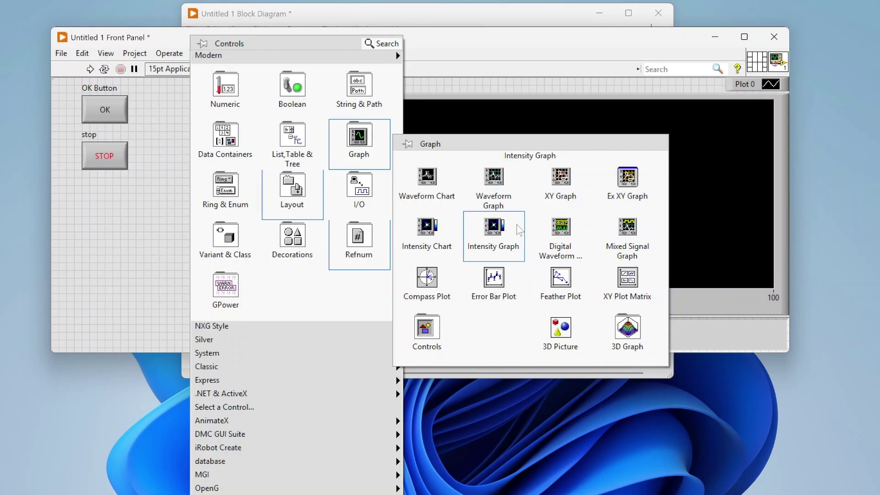
{"action": "mouse_move", "coordinate": [245, 203]}
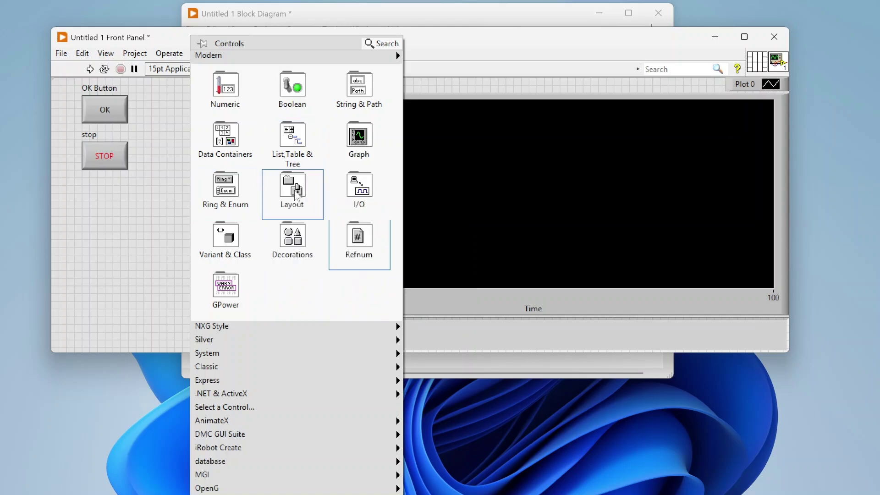
{"action": "mouse_move", "coordinate": [353, 183]}
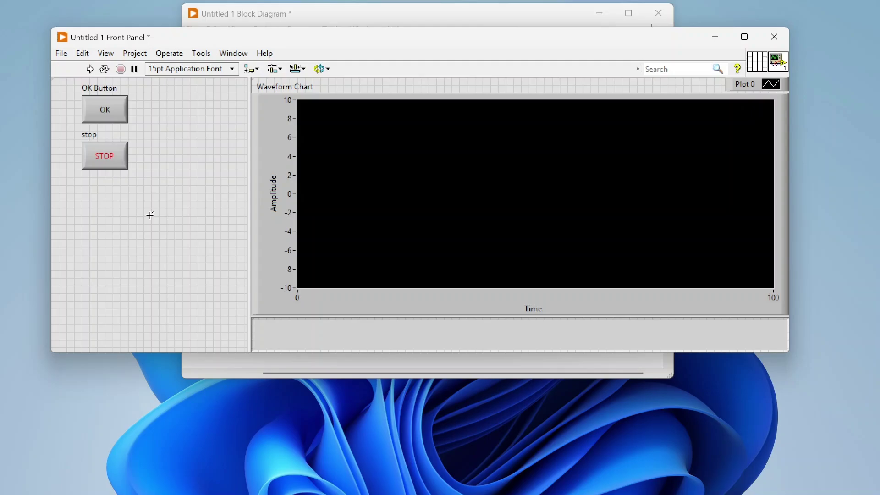
{"action": "left_click_drag", "start_coordinate": [252, 81], "coordinate": [209, 109]}
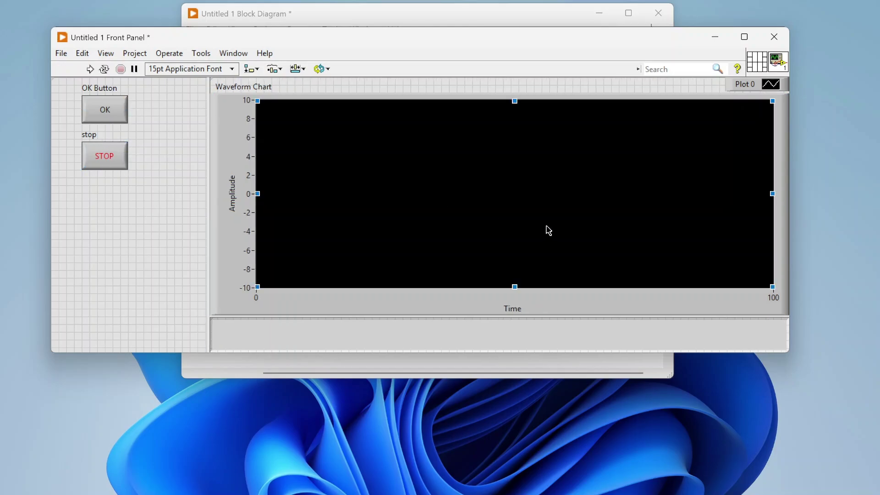
{"action": "left_click", "coordinate": [745, 37]}
{"action": "left_click", "coordinate": [830, 8]}
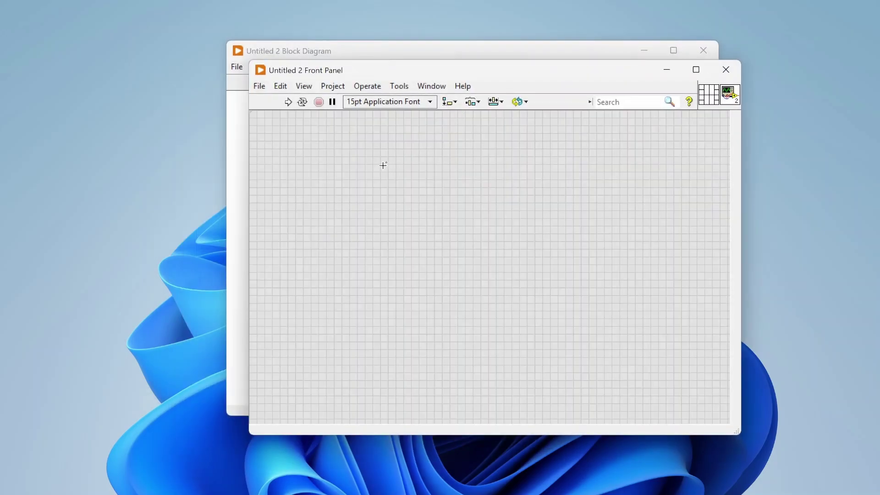
- Place a Vertical Splitter Bar across the middle of the new front panel
{"action": "right_click", "coordinate": [414, 173]}
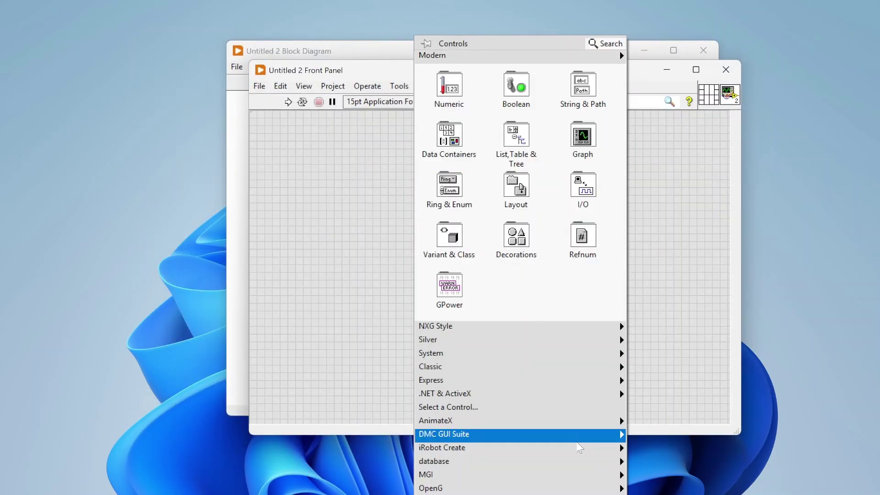
{"action": "mouse_move", "coordinate": [534, 269]}
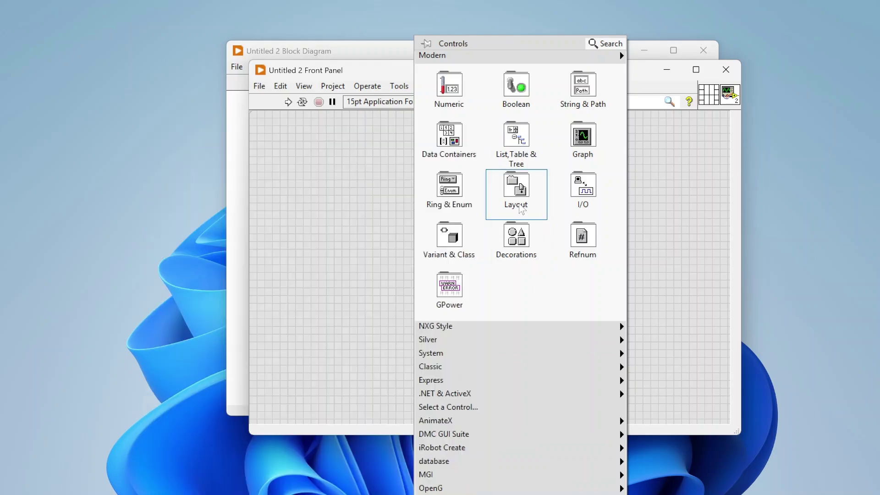
{"action": "mouse_move", "coordinate": [521, 209]}
{"action": "left_click", "coordinate": [650, 229]}
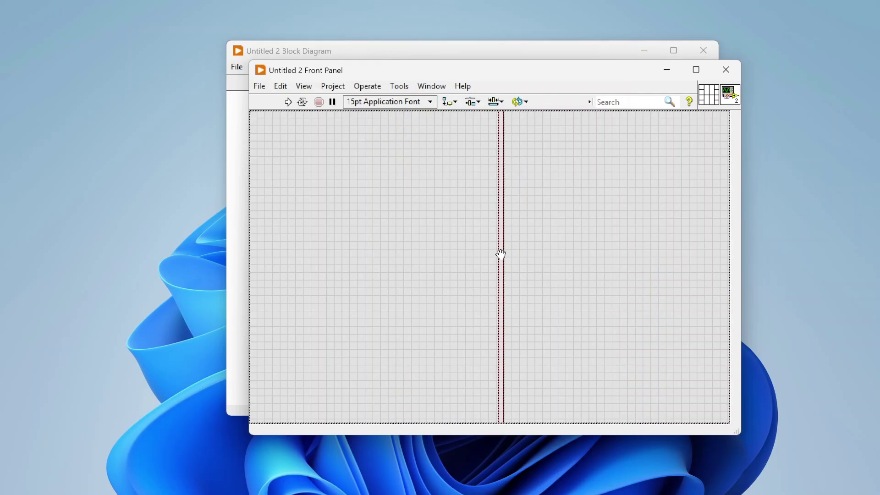
{"action": "left_click", "coordinate": [501, 254]}
- Add a Waveform Chart from the Graph palette into the left pane
{"action": "right_click", "coordinate": [398, 191]}
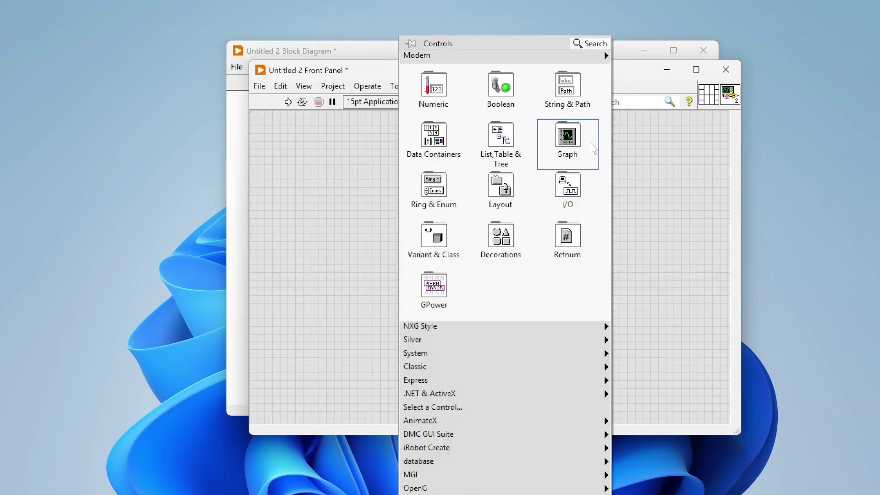
{"action": "mouse_move", "coordinate": [592, 146]}
{"action": "left_click", "coordinate": [631, 179]}
{"action": "left_click", "coordinate": [395, 239]}
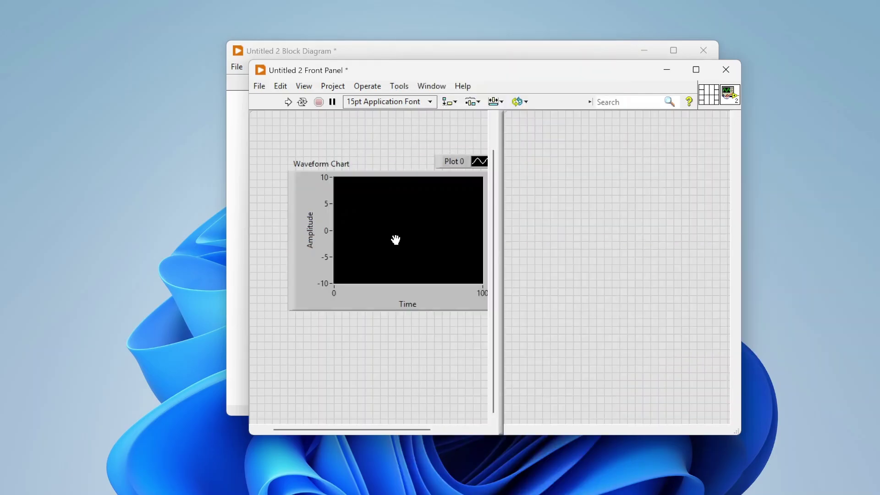
- Copy the Waveform Chart and paste it into the right pane as Waveform Chart 2
{"action": "left_click", "coordinate": [459, 304]}
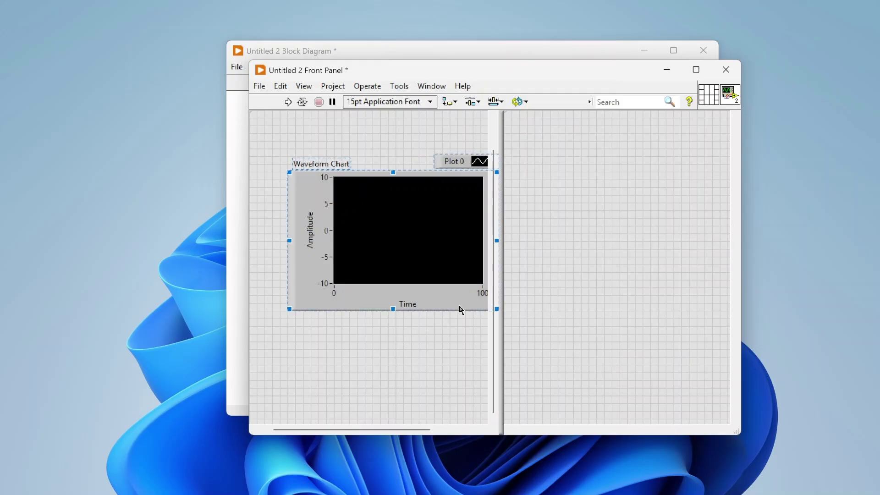
{"action": "key", "text": "ctrl+c"}
{"action": "left_click", "coordinate": [617, 287]}
{"action": "key", "text": "ctrl+v"}
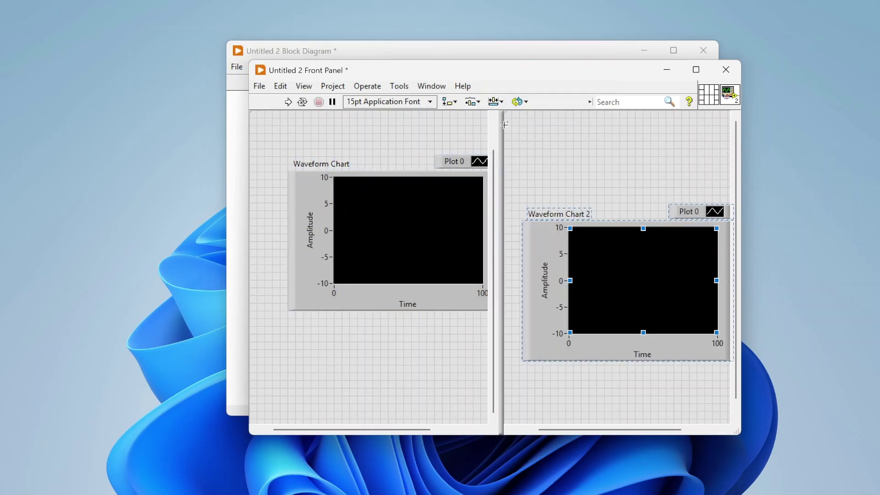
- Set the vertical splitter so its panes size proportionally with the window
{"action": "right_click", "coordinate": [502, 135]}
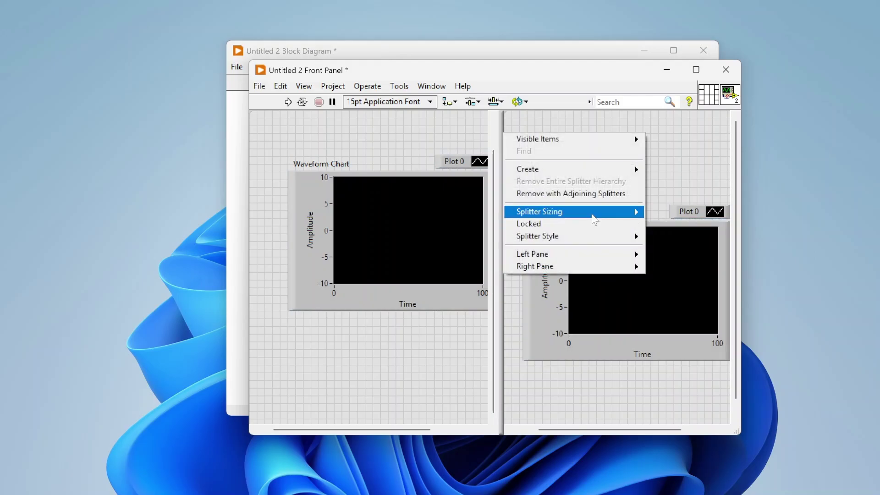
{"action": "mouse_move", "coordinate": [596, 222]}
{"action": "left_click", "coordinate": [669, 236]}
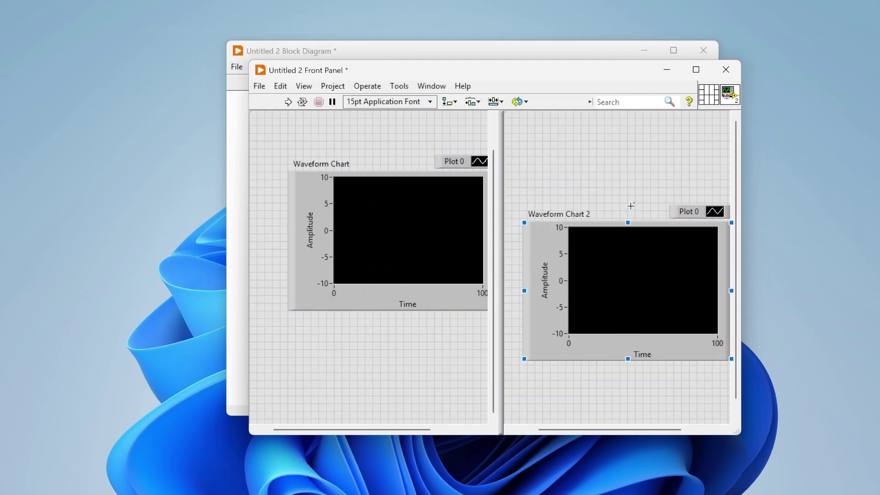
- Fit Waveform Chart 2 and the left Waveform Chart to fill their panes
{"action": "left_click", "coordinate": [620, 219]}
{"action": "right_click", "coordinate": [614, 227]}
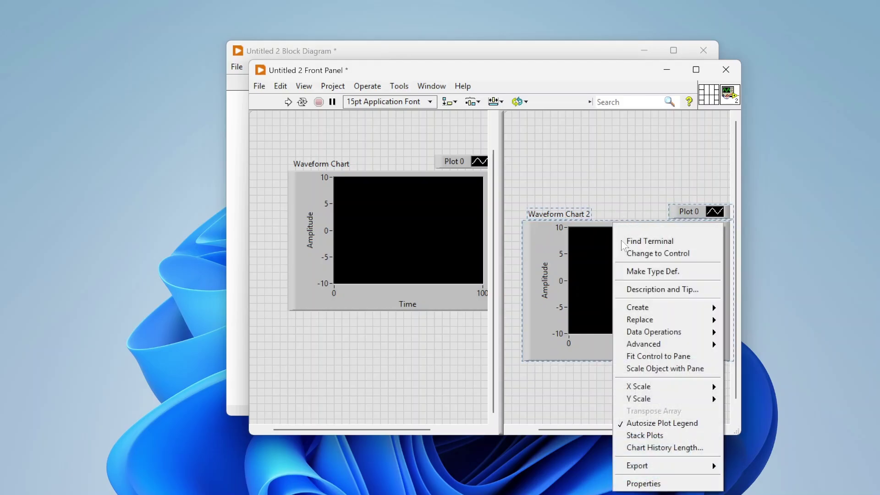
{"action": "left_click", "coordinate": [670, 353]}
{"action": "left_click", "coordinate": [461, 245]}
{"action": "right_click", "coordinate": [466, 307]}
{"action": "left_click", "coordinate": [519, 418]}
{"action": "left_click", "coordinate": [407, 133]}
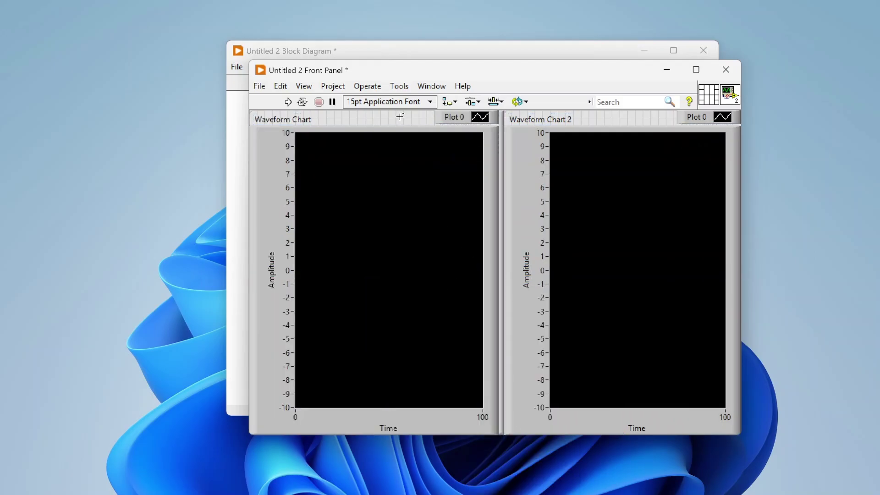
{"action": "left_click", "coordinate": [505, 397]}
- Resize the window shorter, narrower and taller, then shrink Waveform Chart 2 back to the top half
{"action": "left_click_drag", "start_coordinate": [555, 439], "coordinate": [544, 251]}
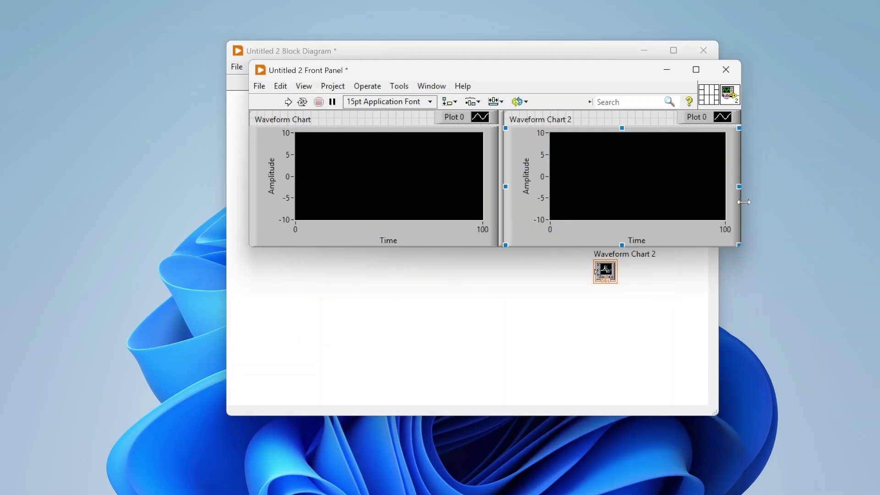
{"action": "mouse_move", "coordinate": [743, 202]}
{"action": "left_mouse_down"}
{"action": "mouse_move", "coordinate": [562, 192]}
{"action": "mouse_move", "coordinate": [735, 192]}
{"action": "left_mouse_up"}
{"action": "left_click_drag", "start_coordinate": [480, 248], "coordinate": [459, 237]}
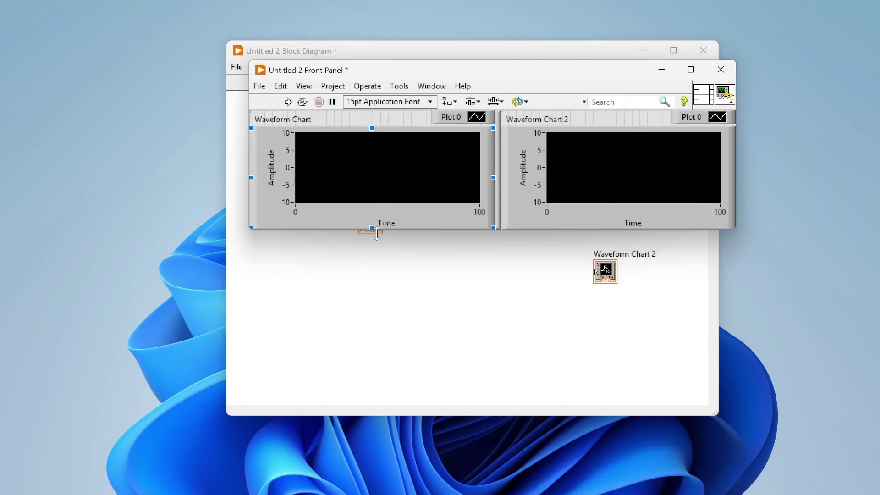
{"action": "mouse_move", "coordinate": [376, 233]}
{"action": "left_mouse_down"}
{"action": "mouse_move", "coordinate": [403, 374]}
{"action": "mouse_move", "coordinate": [366, 254]}
{"action": "mouse_move", "coordinate": [371, 232]}
{"action": "mouse_move", "coordinate": [371, 248]}
{"action": "left_mouse_up"}
{"action": "left_click_drag", "start_coordinate": [622, 372], "coordinate": [583, 249]}
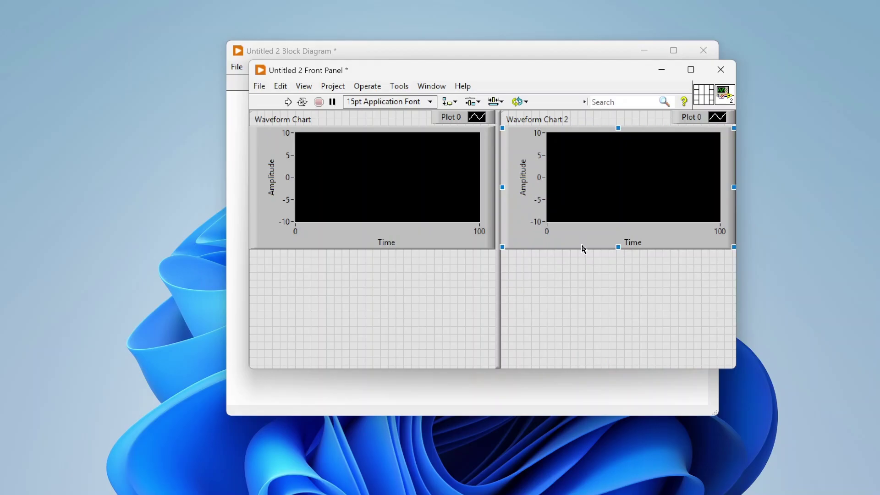
- Add Horizontal Splitter Bars below Waveform Chart 2 in the right pane and Waveform Chart in the left
{"action": "right_click", "coordinate": [569, 268]}
{"action": "mouse_move", "coordinate": [673, 196]}
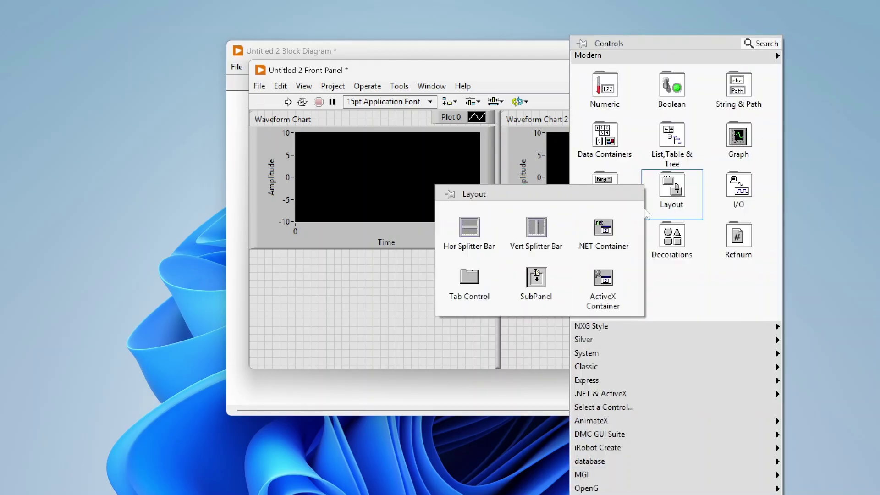
{"action": "left_click", "coordinate": [469, 227]}
{"action": "left_click", "coordinate": [583, 252]}
{"action": "left_click", "coordinate": [583, 252]}
{"action": "right_click", "coordinate": [458, 261]}
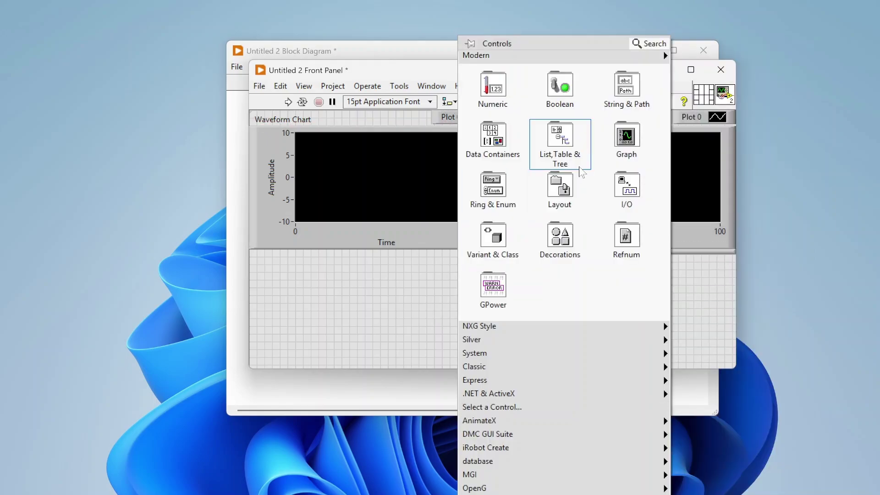
{"action": "mouse_move", "coordinate": [560, 190]}
{"action": "left_click", "coordinate": [627, 229]}
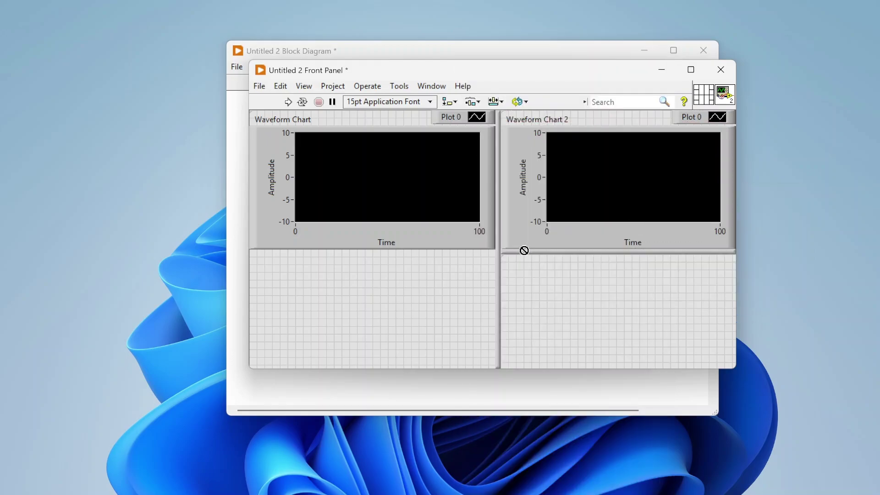
{"action": "left_click", "coordinate": [474, 251]}
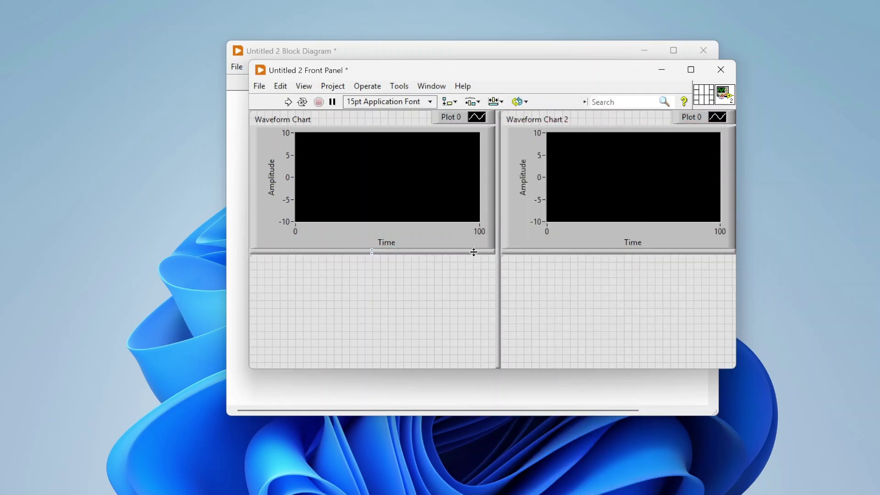
- Set the left horizontal splitter to Splitter Sizes Proportionally, then bring up the right splitter's menu
{"action": "right_click", "coordinate": [474, 252]}
{"action": "mouse_move", "coordinate": [556, 331]}
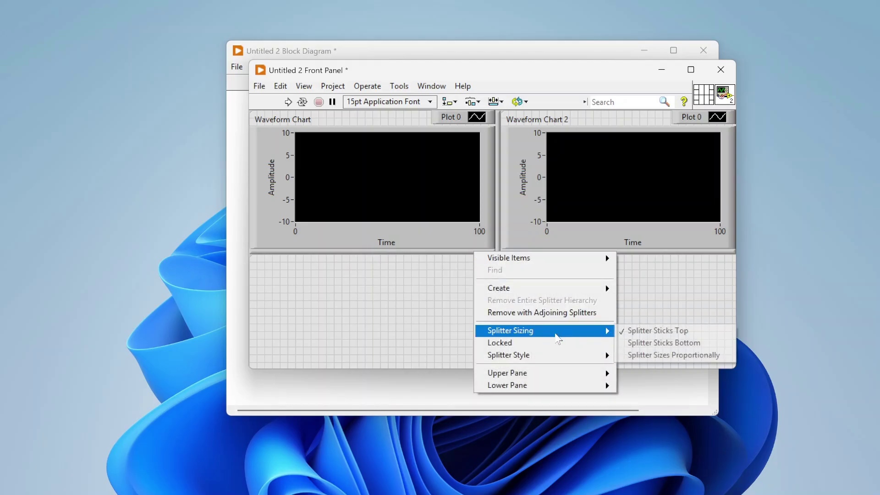
{"action": "left_click", "coordinate": [651, 356]}
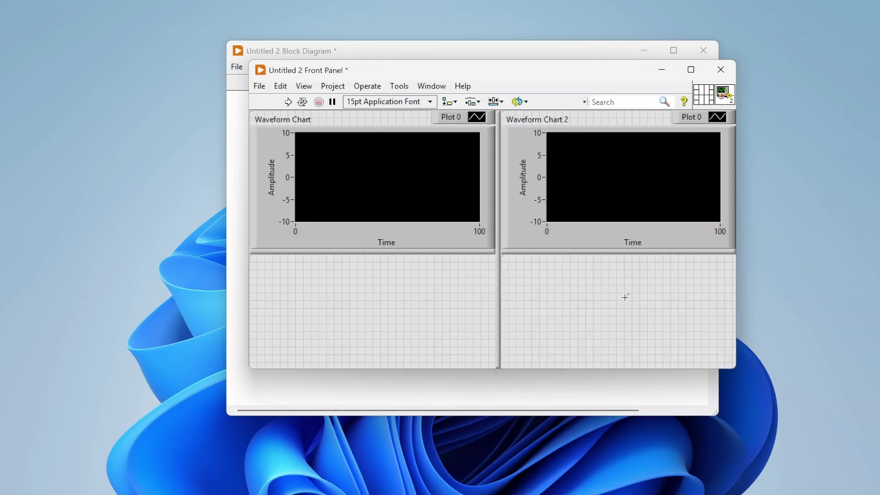
{"action": "right_click", "coordinate": [618, 251]}
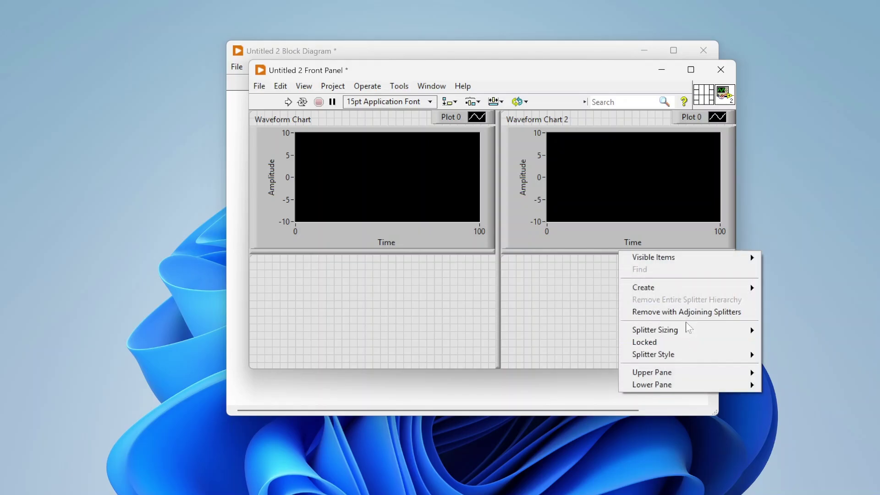
- Make the right splitter size proportionally and place Waveform Chart 3 in the lower-left pane
{"action": "mouse_move", "coordinate": [703, 333]}
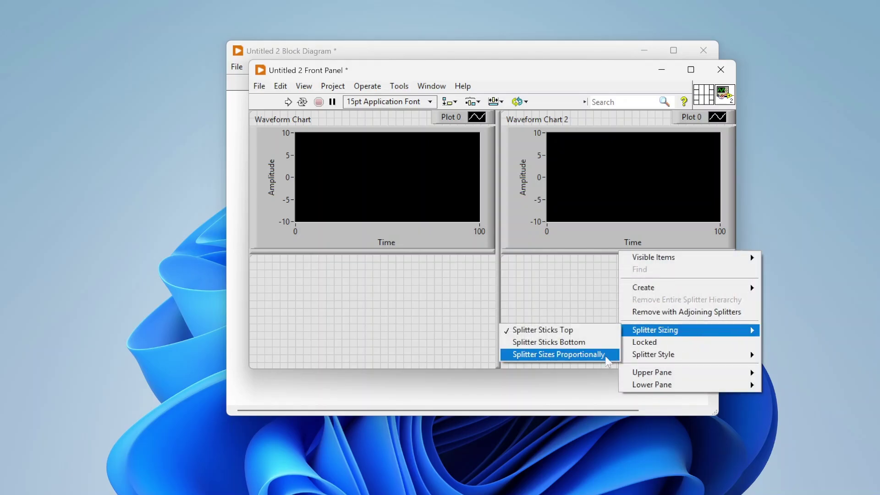
{"action": "left_click", "coordinate": [603, 355]}
{"action": "right_click", "coordinate": [384, 294]}
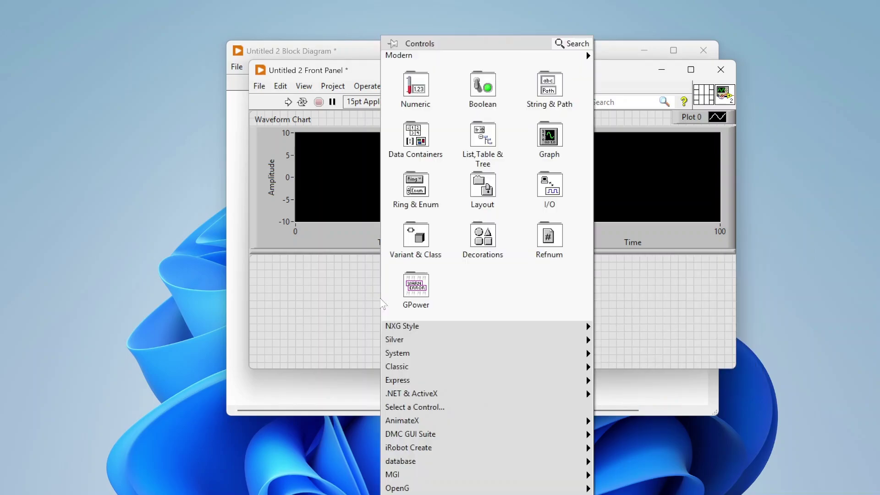
{"action": "mouse_move", "coordinate": [548, 163]}
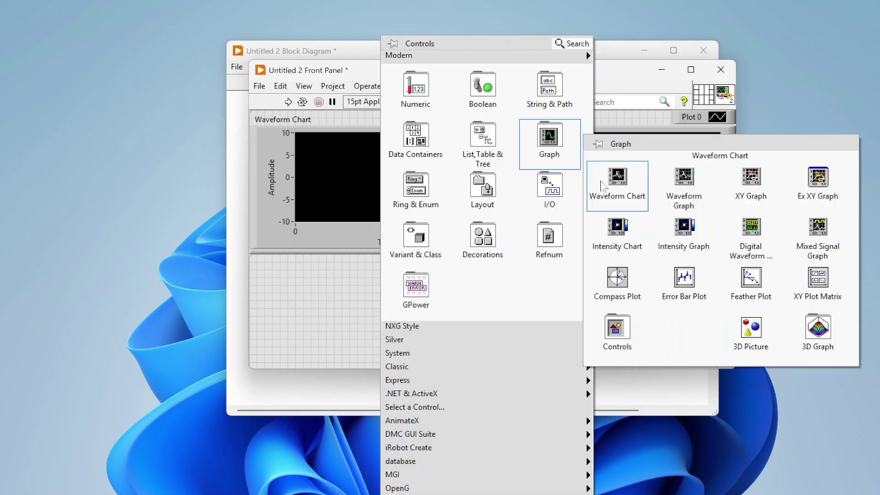
{"action": "left_click", "coordinate": [647, 199]}
{"action": "left_click", "coordinate": [379, 338]}
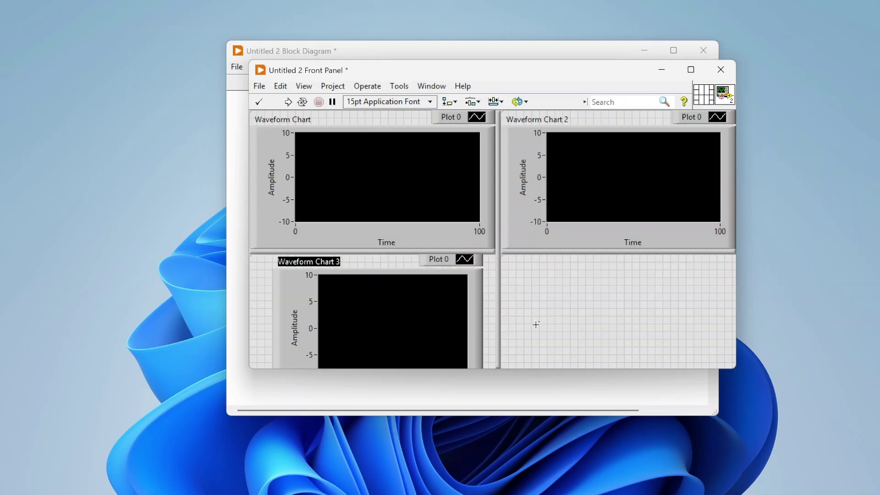
- Place Waveform Chart 4 in the lower-right pane
{"action": "right_click", "coordinate": [535, 324]}
{"action": "mouse_move", "coordinate": [705, 144]}
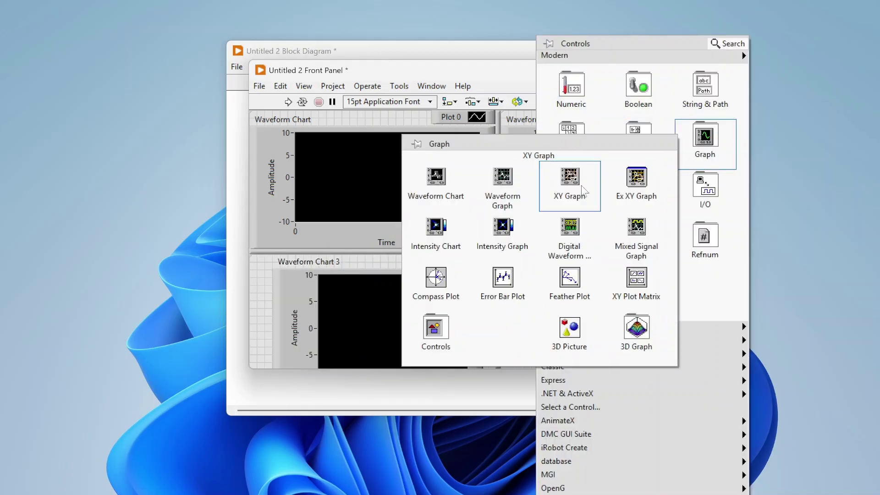
{"action": "left_click", "coordinate": [435, 188]}
{"action": "left_click", "coordinate": [614, 341]}
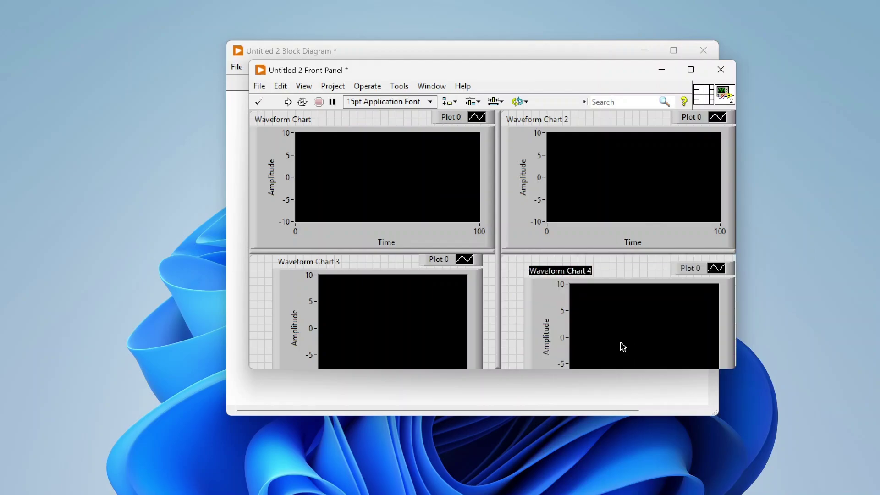
- Fit Waveform Chart 4 and Waveform Chart 3 to fill their panes
{"action": "right_click", "coordinate": [548, 322]}
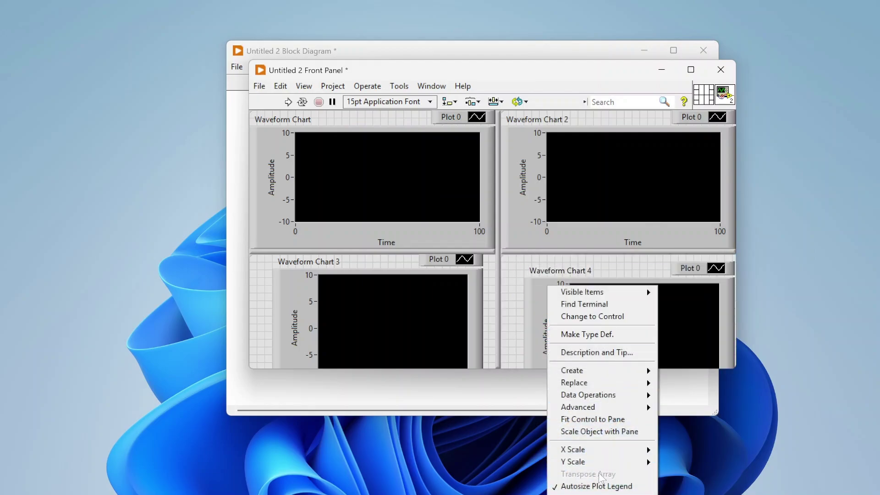
{"action": "left_click", "coordinate": [611, 420]}
{"action": "right_click", "coordinate": [472, 302]}
{"action": "left_click", "coordinate": [552, 417]}
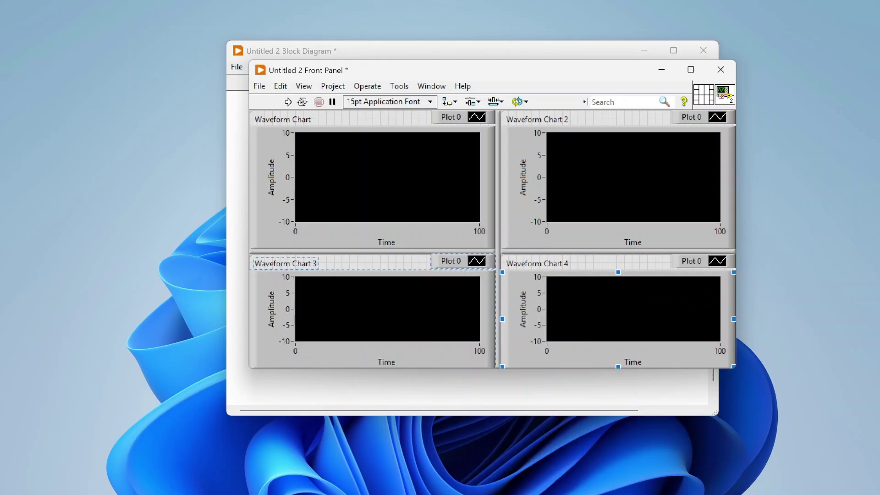
{"action": "left_click", "coordinate": [417, 253]}
- Make the window taller, then fit Waveform Chart 2 and Waveform Chart to their panes
{"action": "left_click_drag", "start_coordinate": [451, 369], "coordinate": [452, 494]}
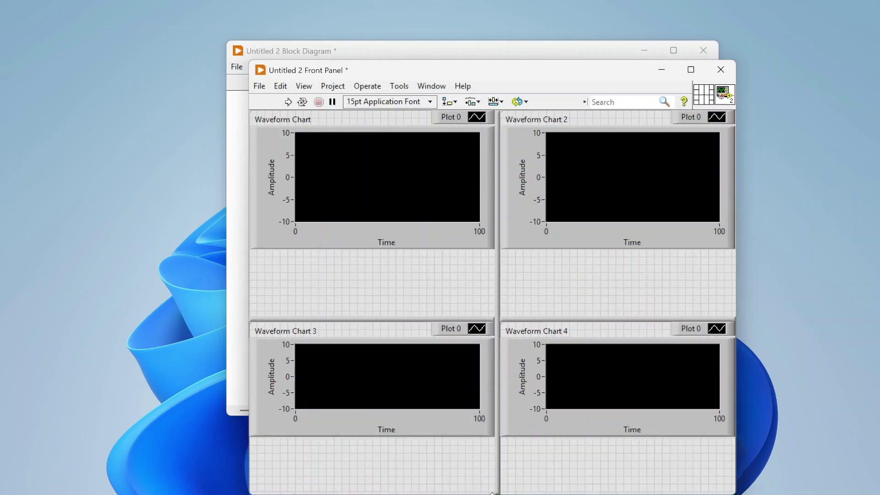
{"action": "right_click", "coordinate": [708, 217]}
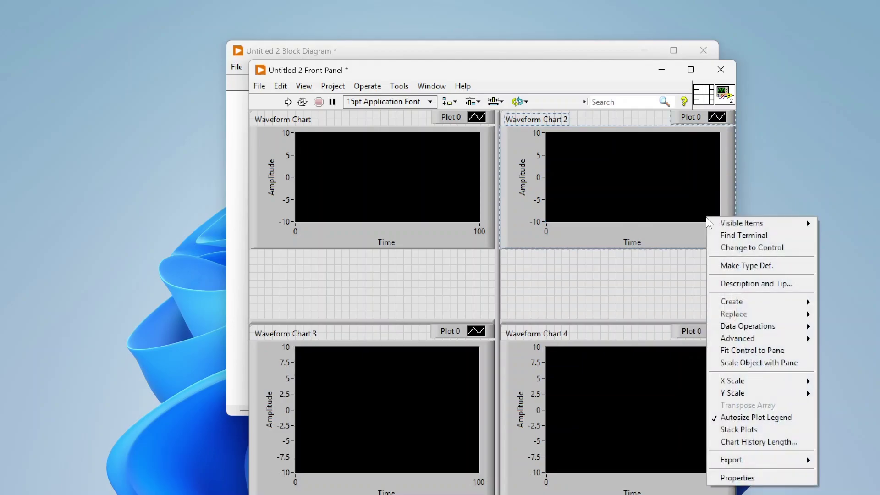
{"action": "left_click", "coordinate": [743, 354]}
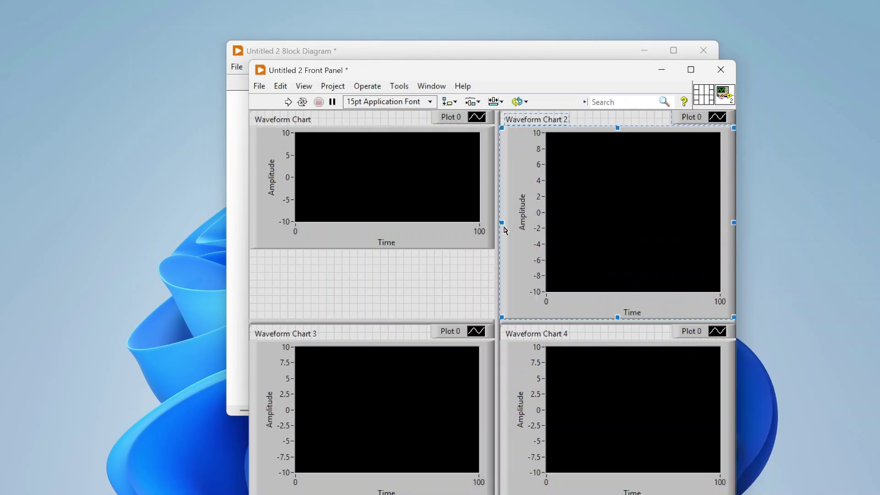
{"action": "right_click", "coordinate": [476, 246]}
{"action": "left_click", "coordinate": [522, 378]}
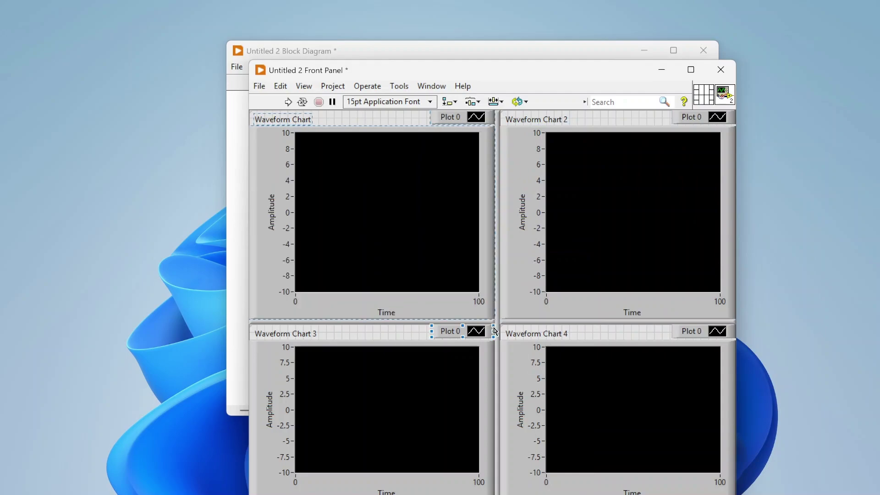
{"action": "left_click", "coordinate": [632, 413]}
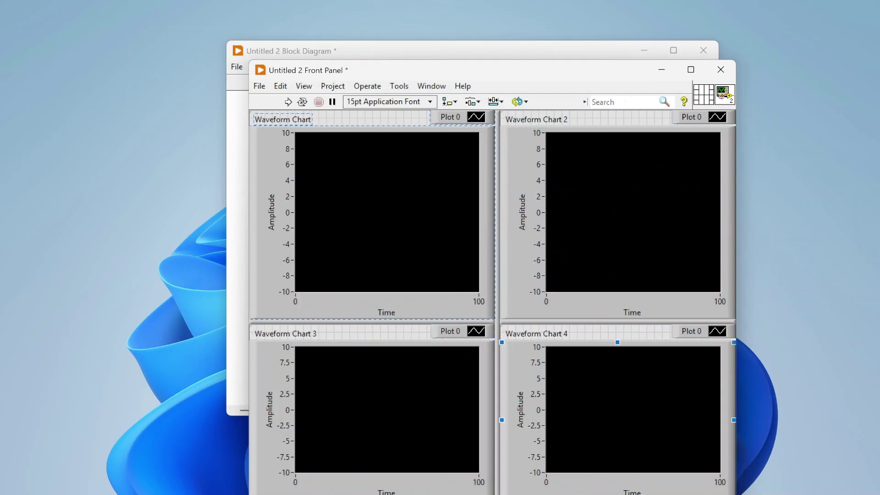
- Shorten, narrow and then enlarge the window to confirm all four charts scale evenly
{"action": "left_click_drag", "start_coordinate": [562, 494], "coordinate": [546, 318]}
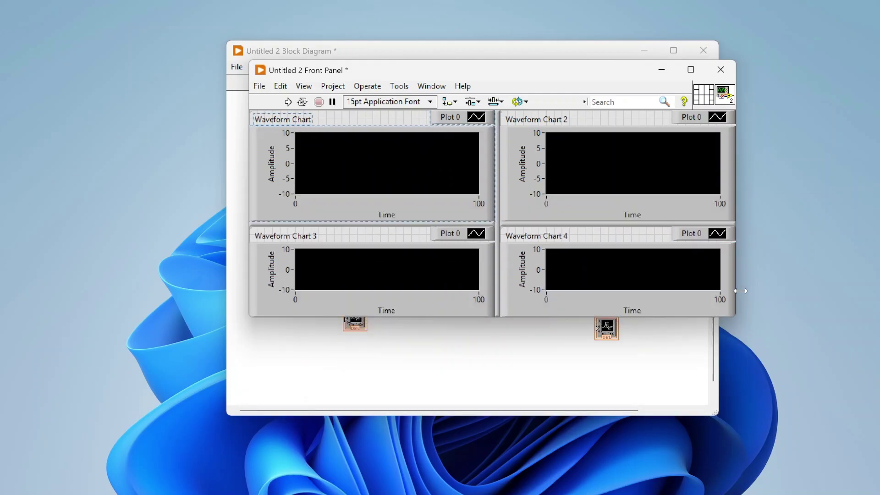
{"action": "left_click_drag", "start_coordinate": [740, 291], "coordinate": [562, 248]}
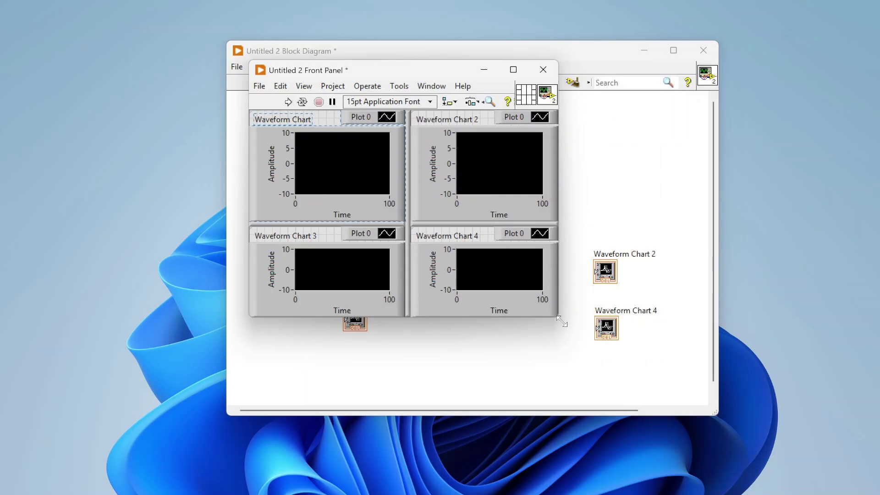
{"action": "left_click_drag", "start_coordinate": [562, 323], "coordinate": [833, 406]}
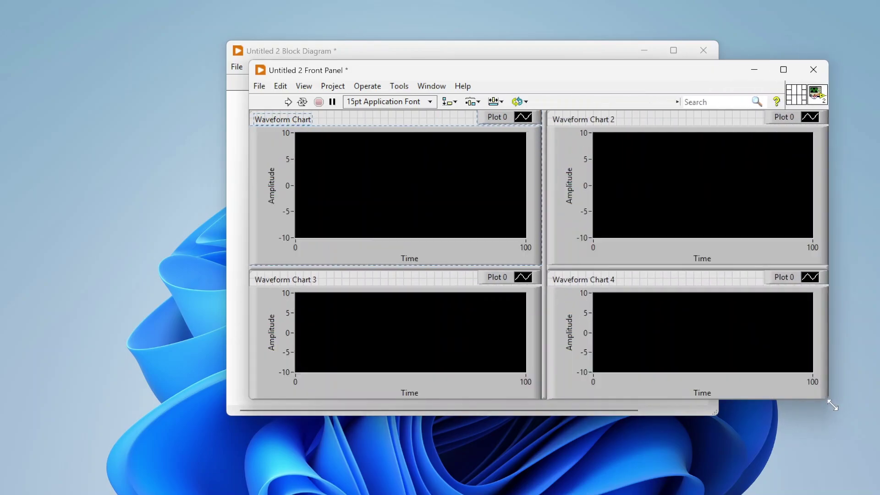
{"action": "left_click", "coordinate": [707, 161]}
{"action": "left_click", "coordinate": [698, 361]}
{"action": "left_click", "coordinate": [687, 192]}
{"action": "left_click", "coordinate": [682, 361]}
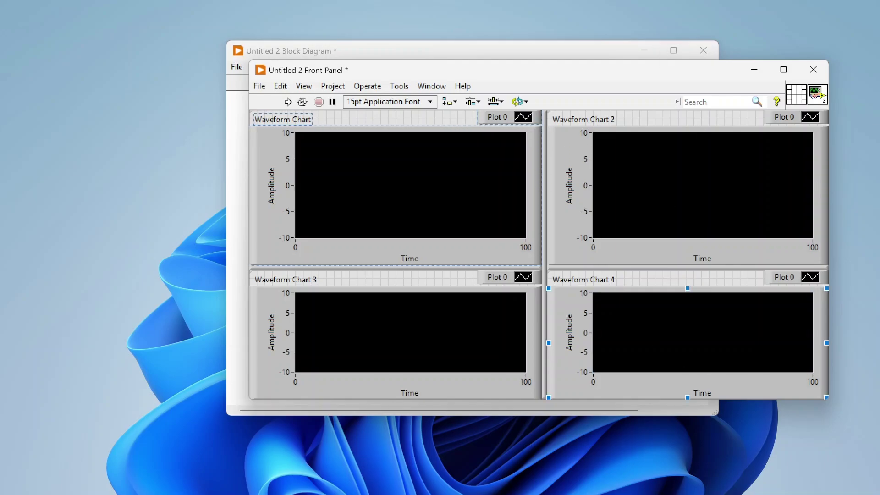